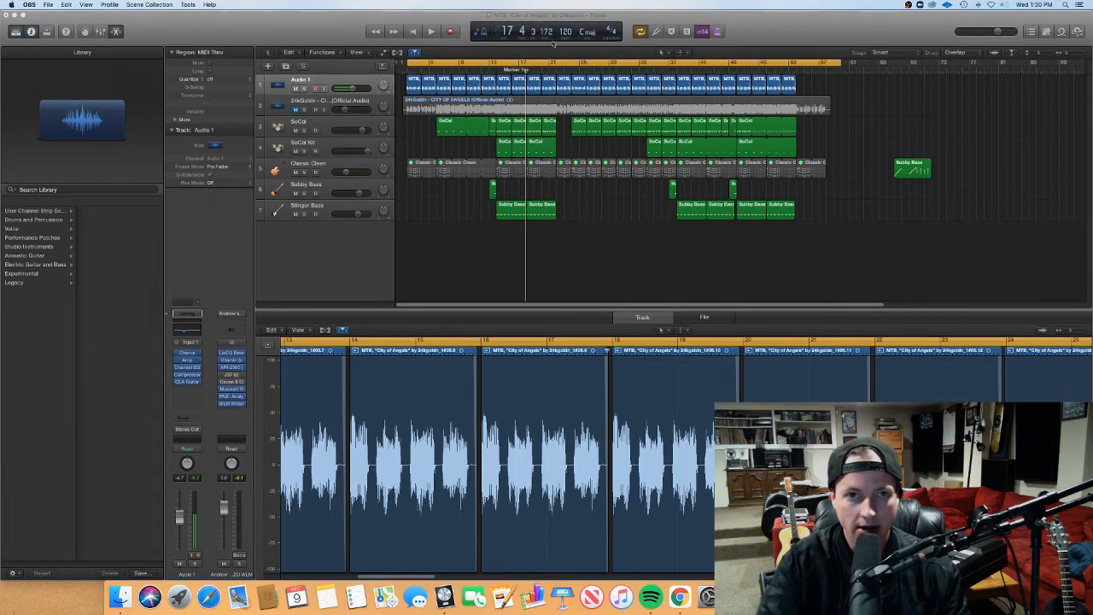
# Inspect the official audio track and the Audio 1 guitar track, and start playback of the arrangement
pyautogui.click(349, 103)
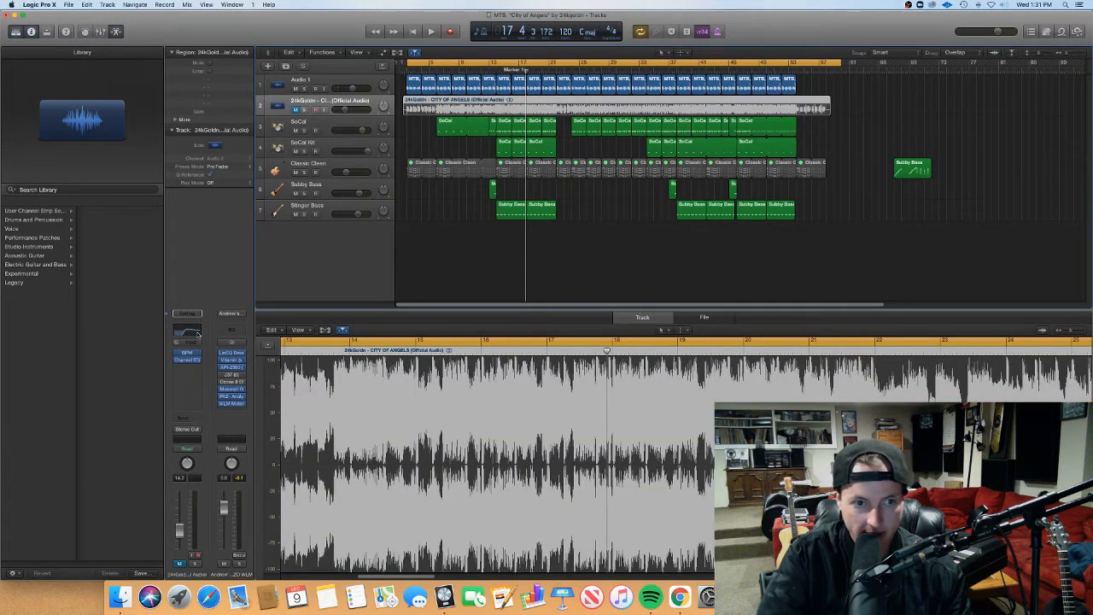
pyautogui.click(328, 86)
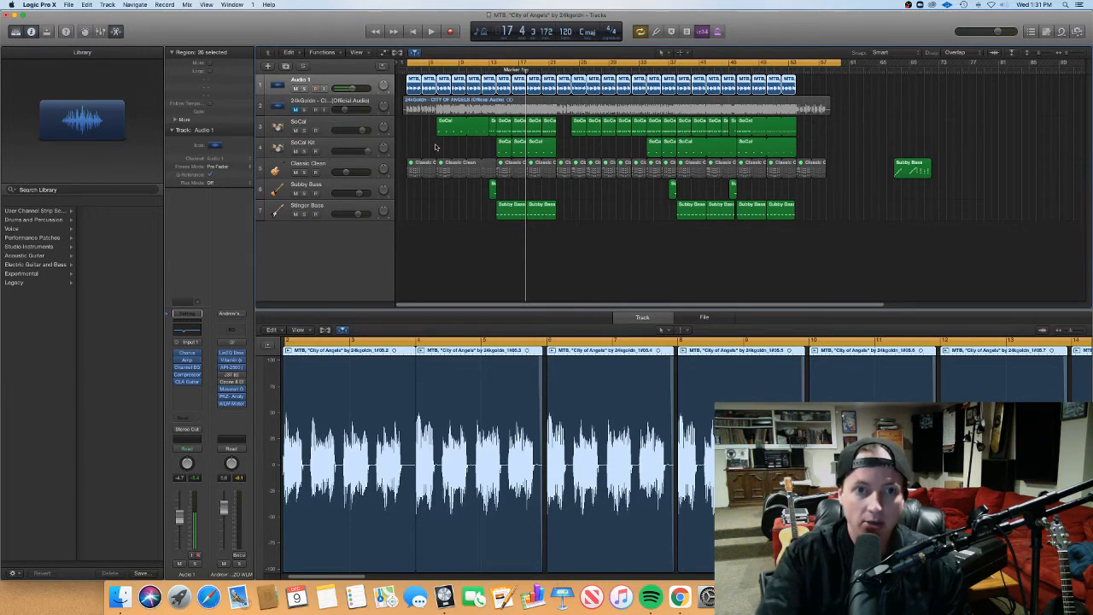
pyautogui.click(425, 253)
pyautogui.press('space')
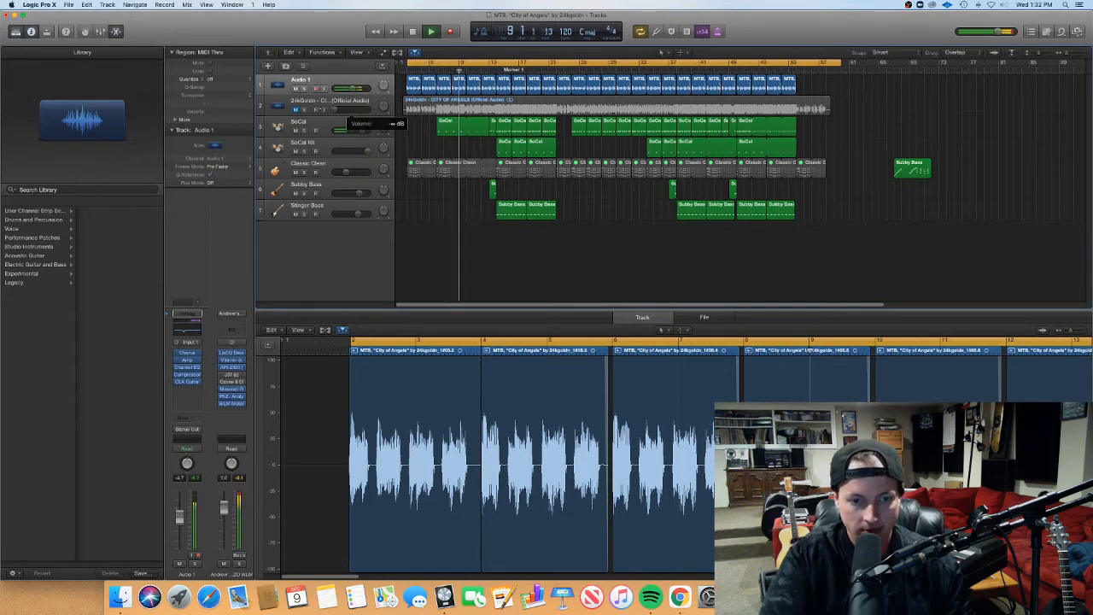
# Compare the remake with the official audio track by unmuting it and raising its volume during playback, then mute it and stop playback
pyautogui.click(296, 110)
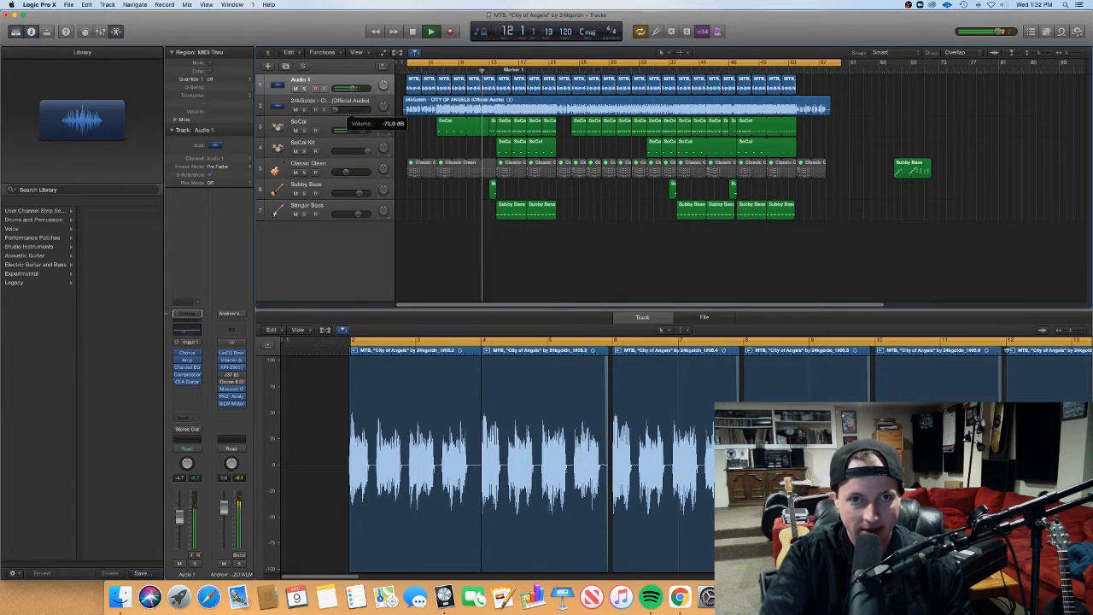
pyautogui.moveTo(336, 111); pyautogui.dragTo(367, 112)
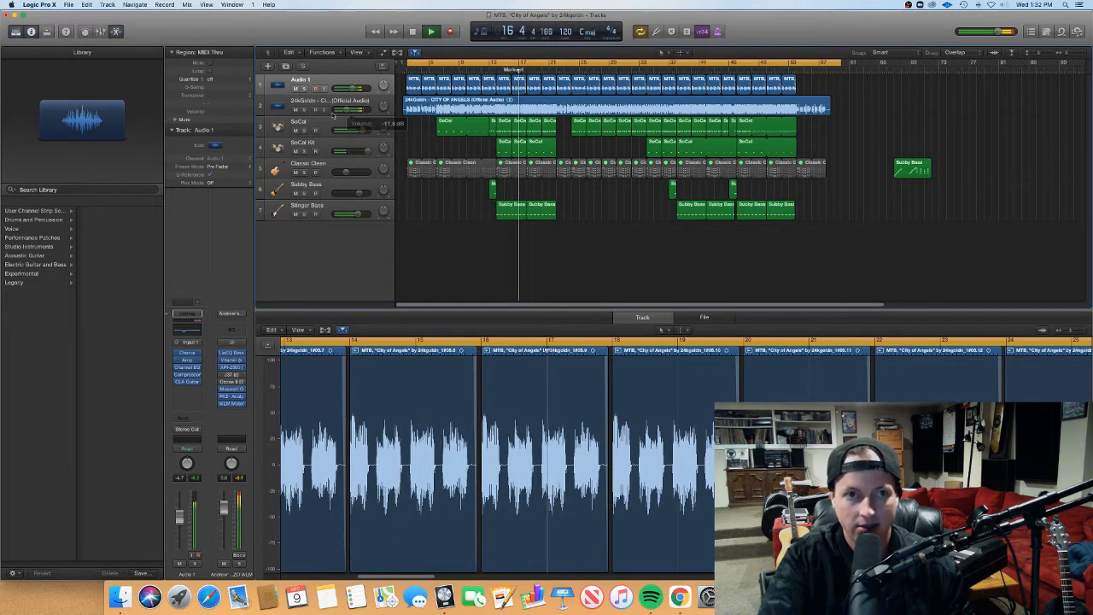
pyautogui.click(296, 110)
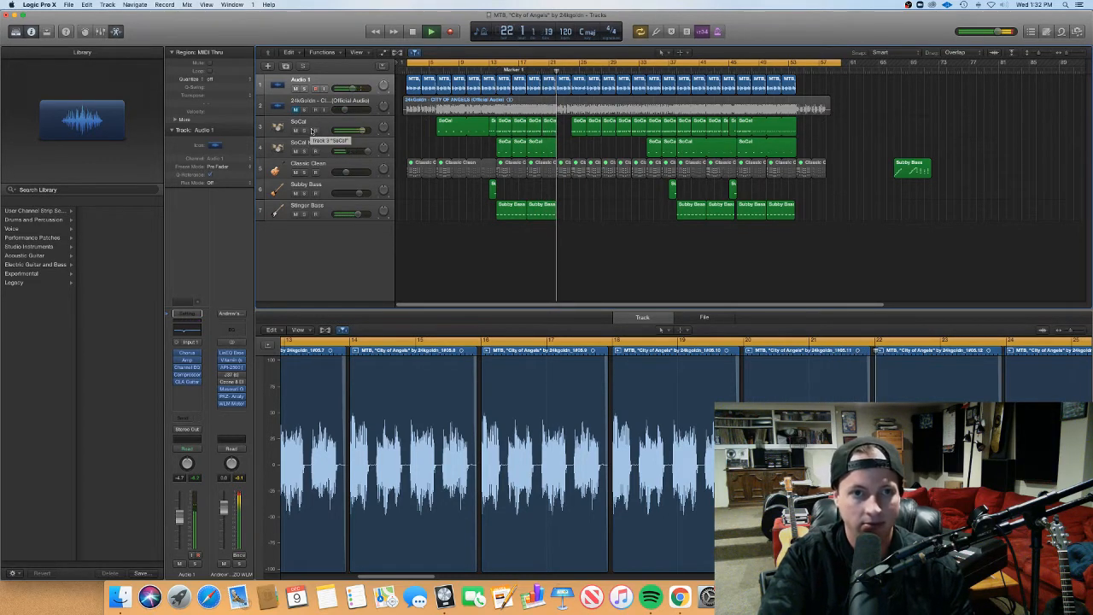
pyautogui.press('space')
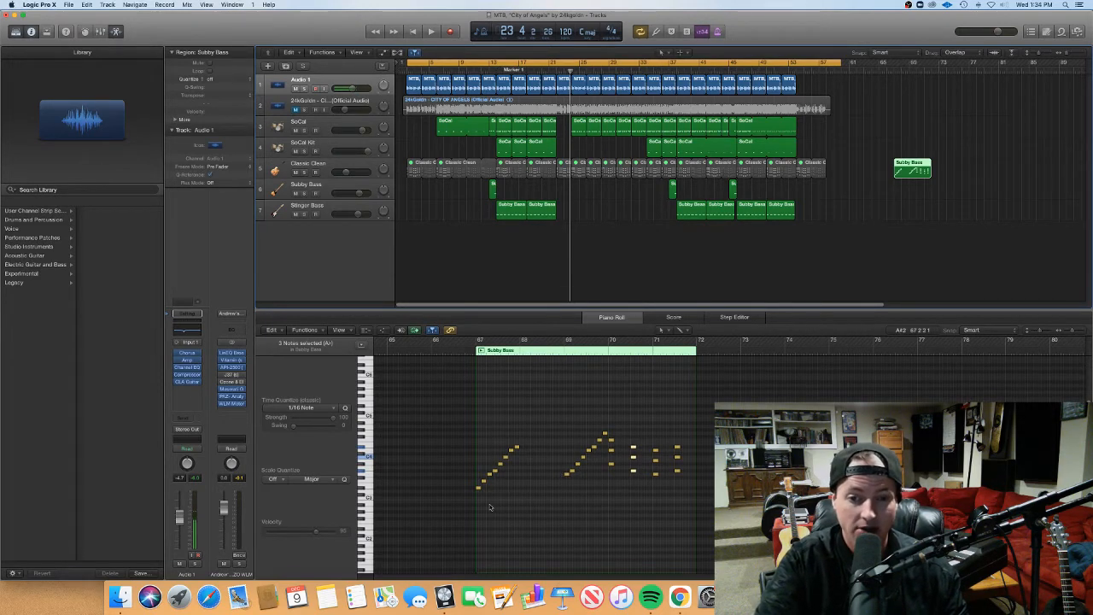
# Cycle bars 67 to 69 of the Subby Bass region on the Classic Clean track and listen to the first ascending scale
pyautogui.moveTo(479, 343); pyautogui.dragTo(563, 344)
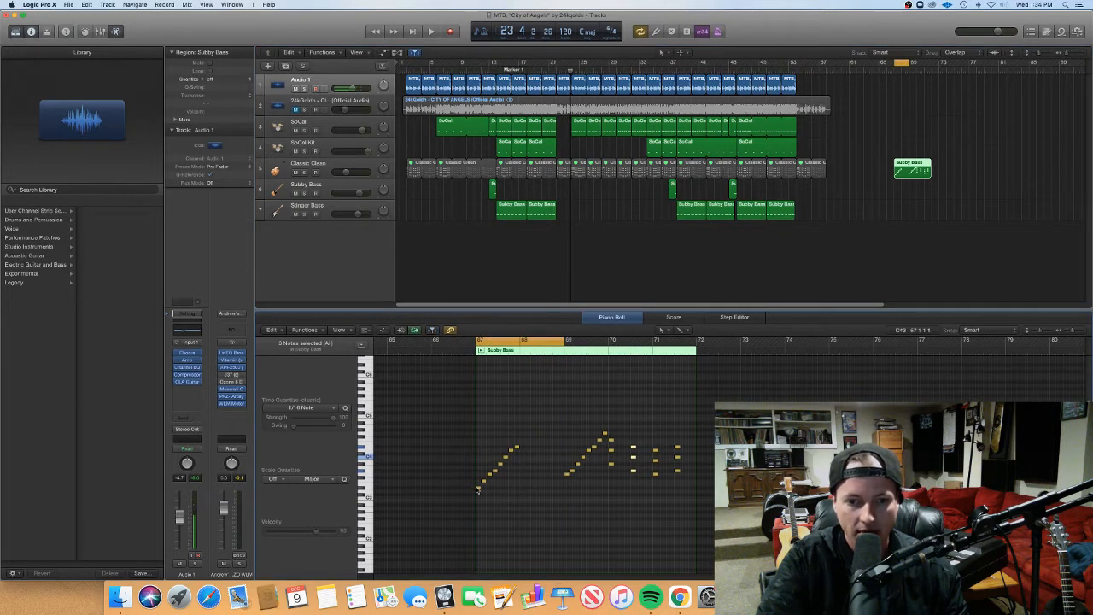
pyautogui.moveTo(482, 485)
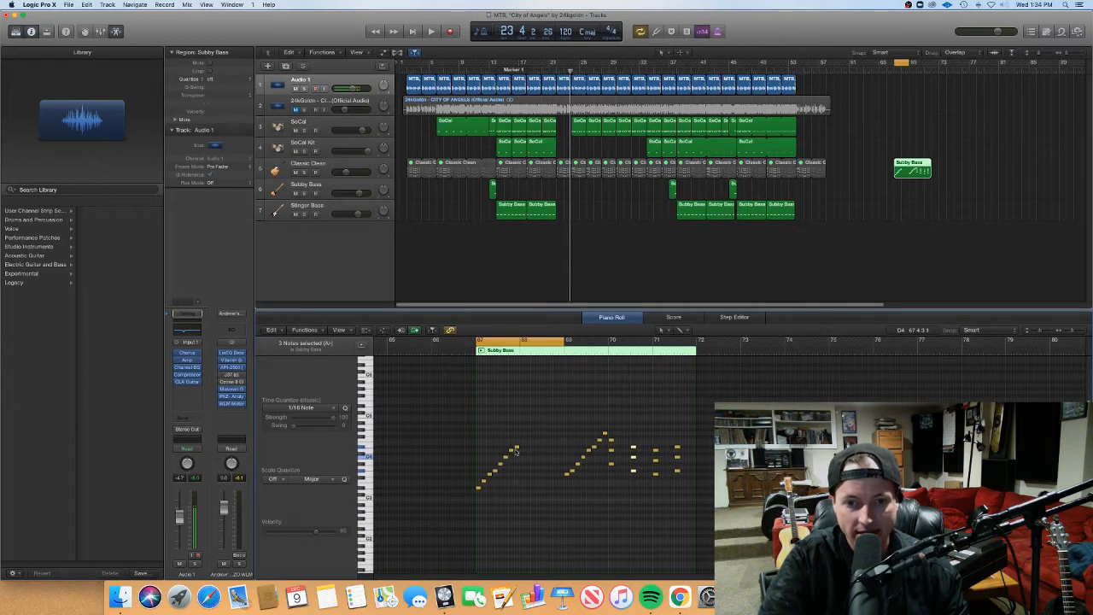
pyautogui.press('space')
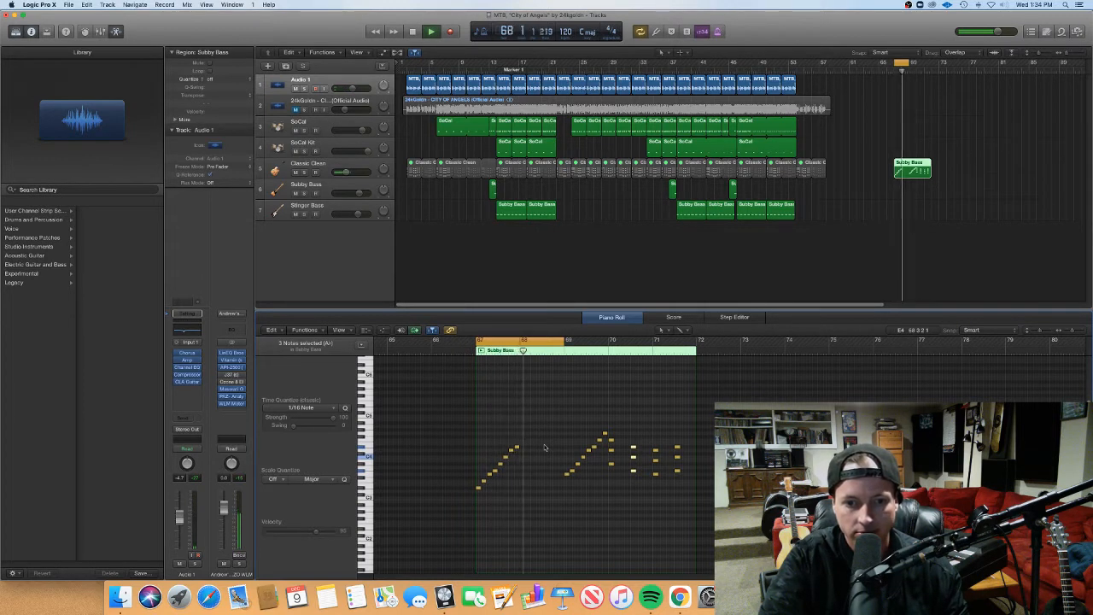
pyautogui.press('space')
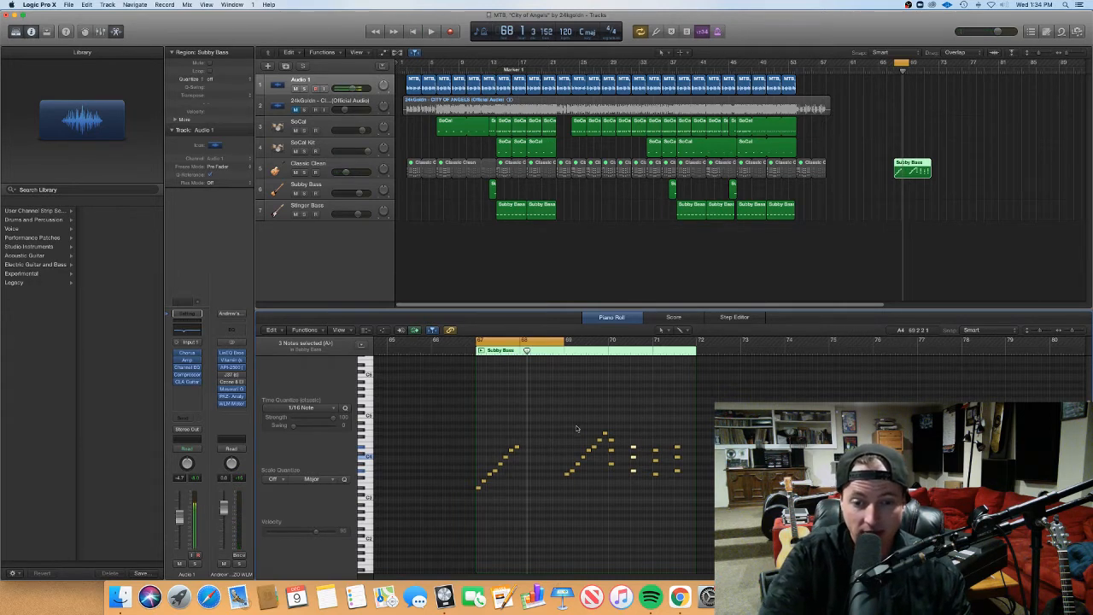
# Set the cycle range to bars 69 to 70 over the second ascending scale in the Piano Roll
pyautogui.click(506, 459)
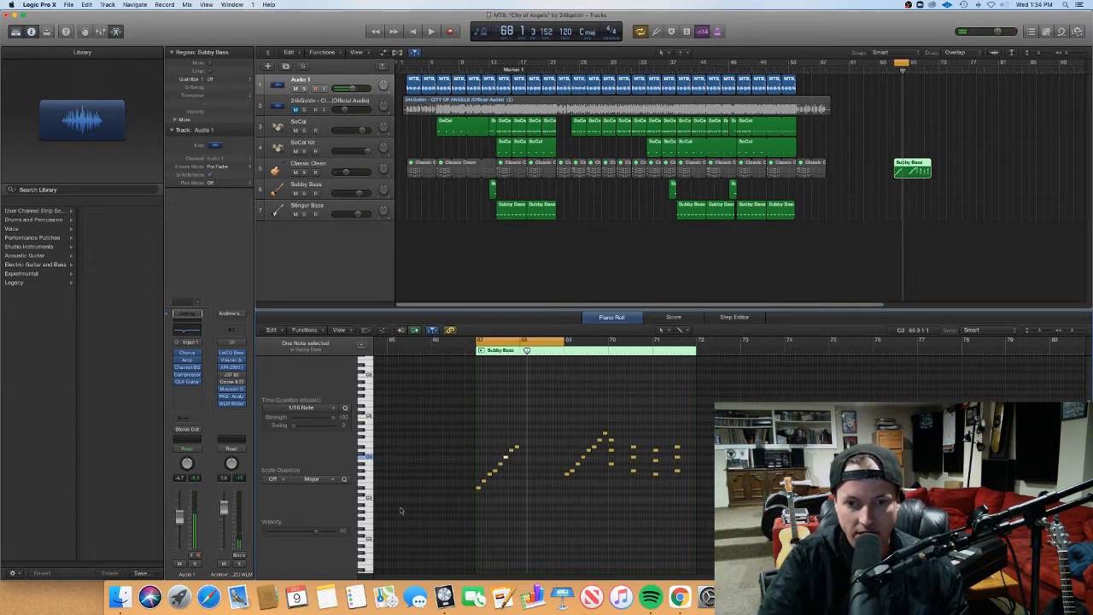
pyautogui.moveTo(550, 342); pyautogui.dragTo(608, 340)
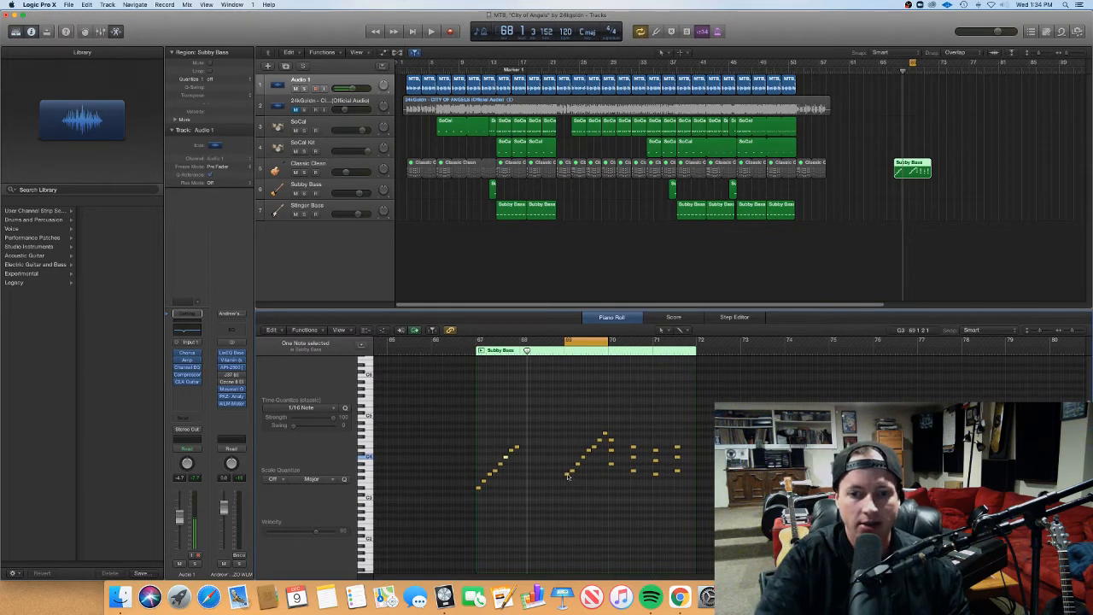
pyautogui.click(564, 503)
pyautogui.hscroll(5, 495, 483)
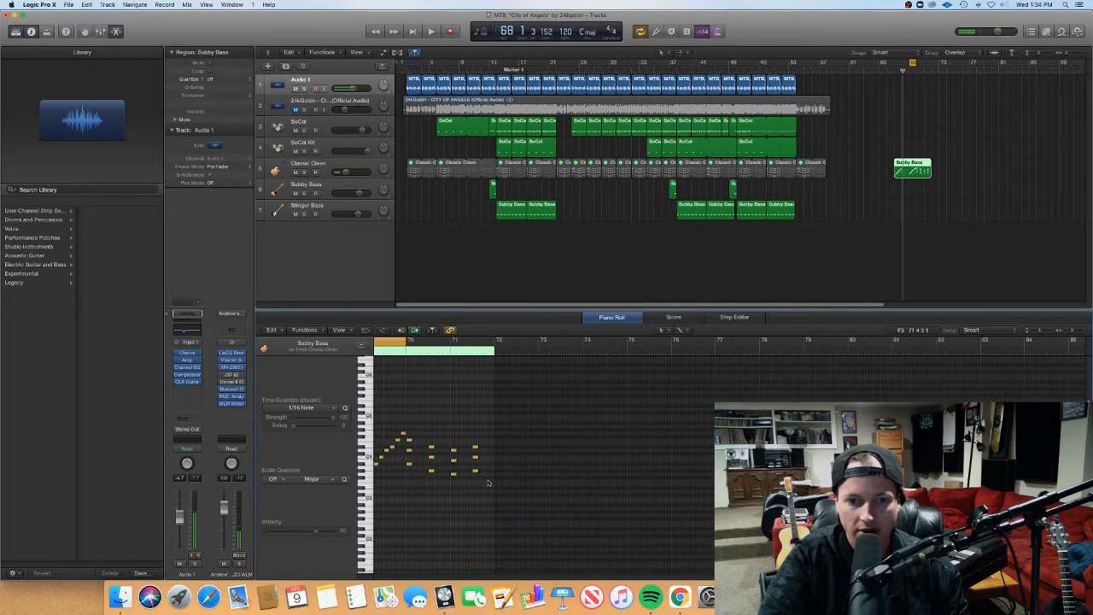
pyautogui.hscroll(-3, 488, 483)
# Hide the Library and the Inspector, and enlarge the Piano Roll around the Subby Bass region's notes
pyautogui.click(15, 33)
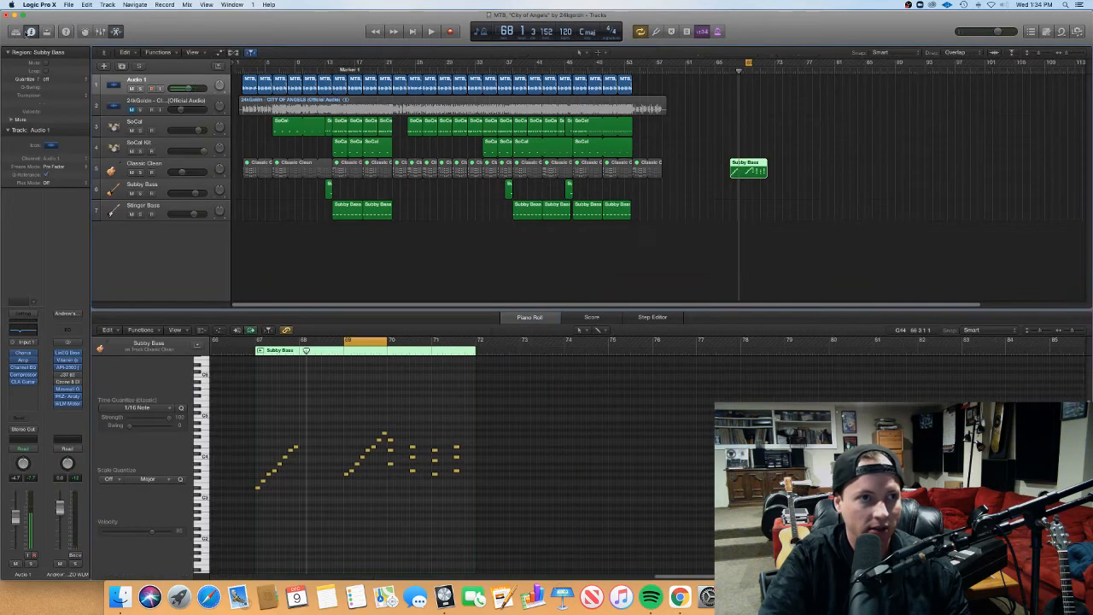
pyautogui.click(33, 32)
pyautogui.moveTo(324, 310); pyautogui.dragTo(323, 204)
pyautogui.scroll(5, 315, 336)
pyautogui.hscroll(-3, 315, 336)
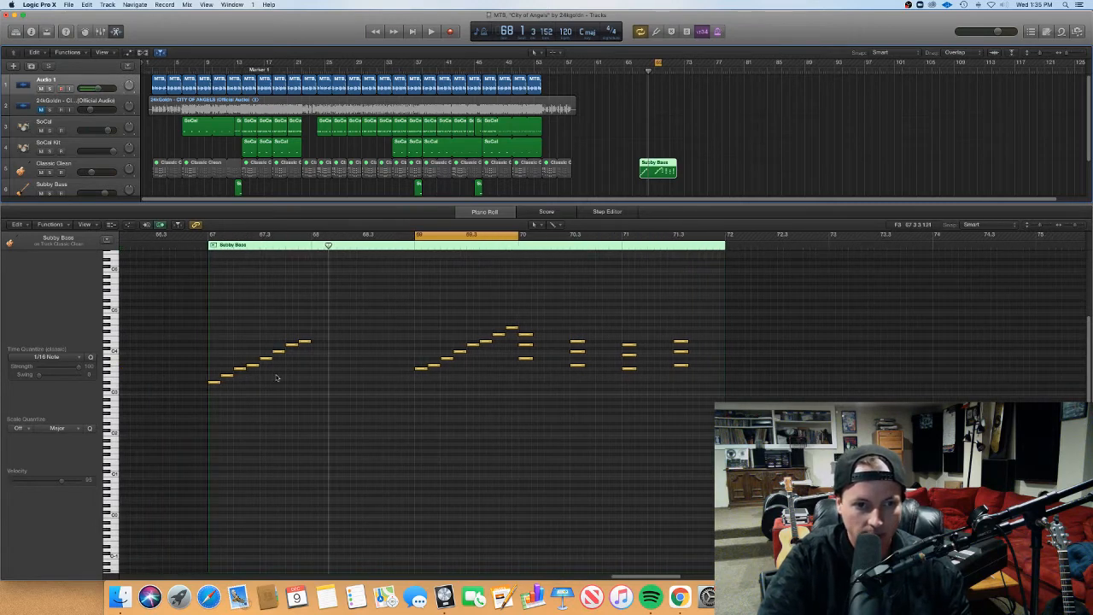
# Select the notes of the first and second ascending scales in turn, then clear the selection
pyautogui.moveTo(319, 407); pyautogui.dragTo(164, 300)
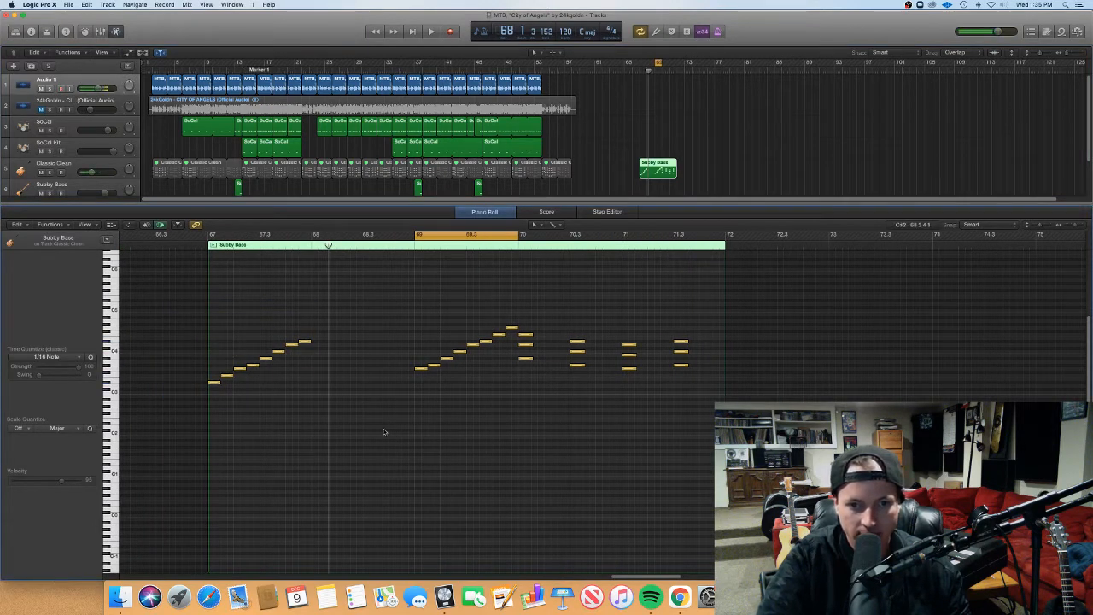
pyautogui.hscroll(5, 384, 431)
pyautogui.moveTo(314, 389); pyautogui.dragTo(413, 306)
pyautogui.click(450, 458)
# Select the first three stacked chords after the second scale one at a time in the Piano Roll
pyautogui.hscroll(1, 444, 451)
pyautogui.hscroll(3, 442, 447)
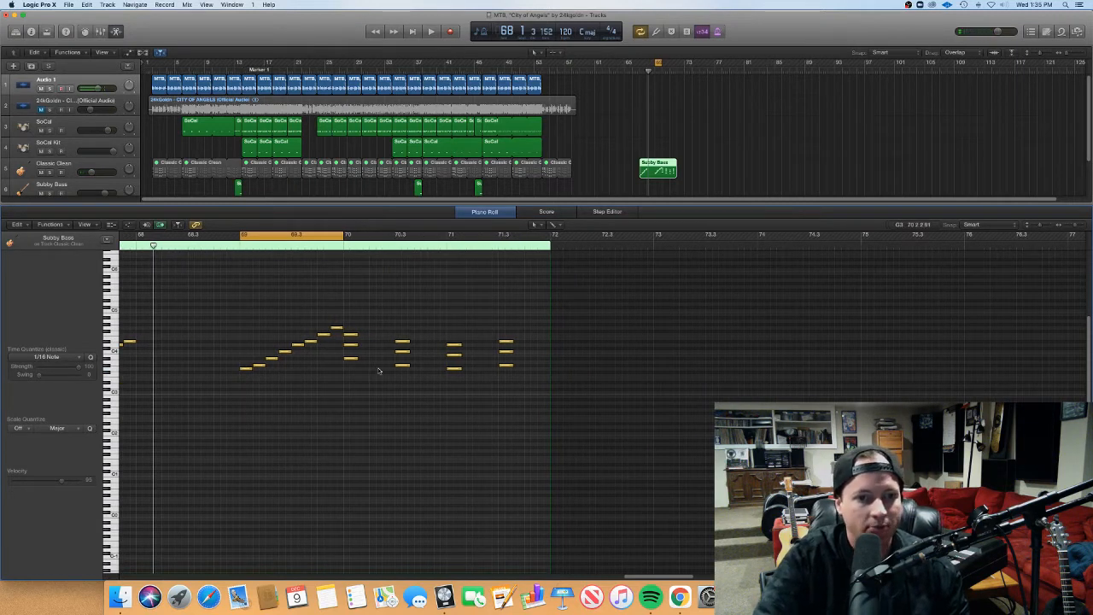
pyautogui.hscroll(3, 377, 369)
pyautogui.moveTo(298, 373); pyautogui.dragTo(270, 323)
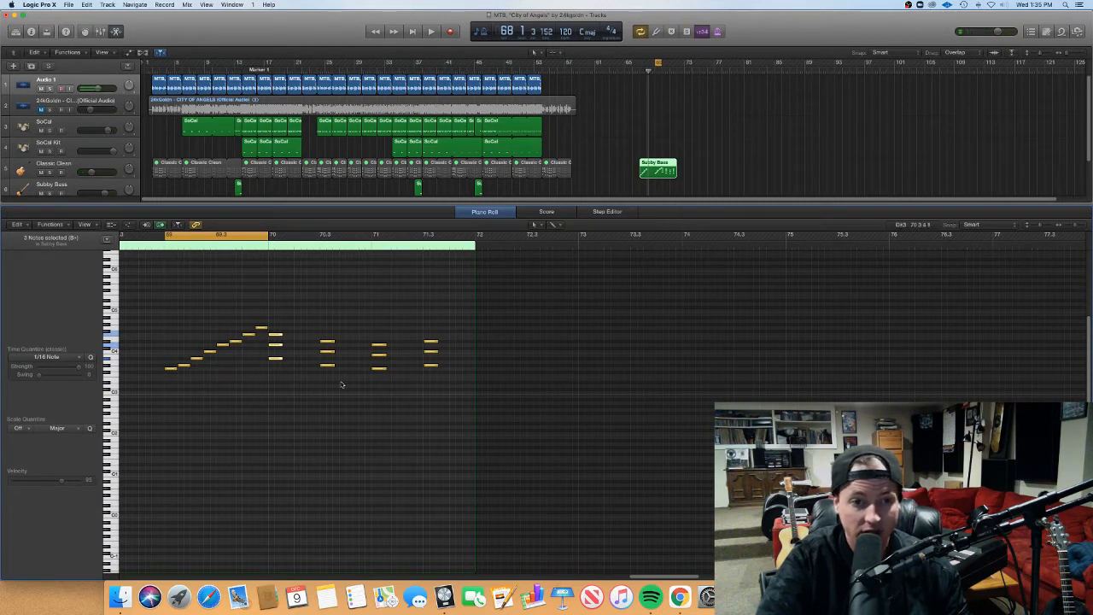
pyautogui.moveTo(341, 385); pyautogui.dragTo(325, 332)
pyautogui.click(378, 355)
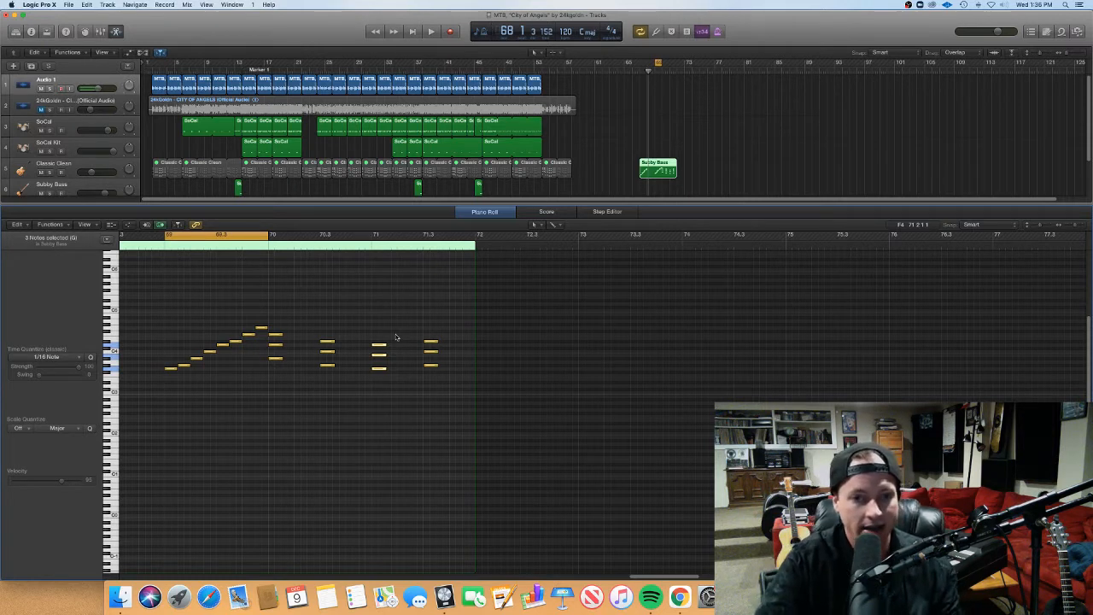
# Select the whole group of stacked chords in bars 70 to 71, then clear the selection
pyautogui.hscroll(-1, 399, 335)
pyautogui.hscroll(-2, 399, 335)
pyautogui.hscroll(3, 397, 338)
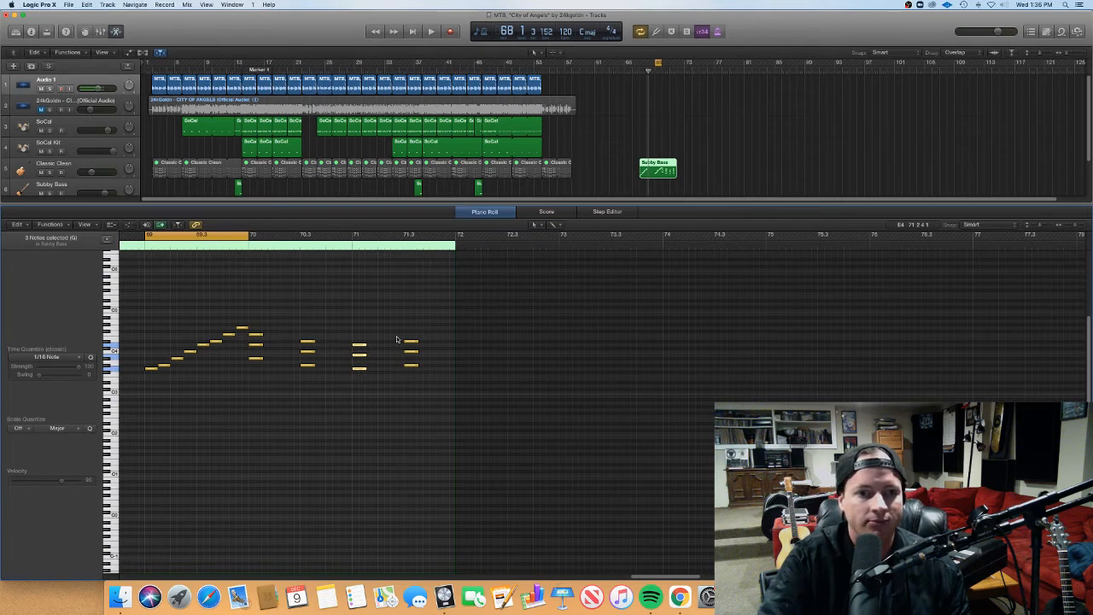
pyautogui.hscroll(-5, 396, 340)
pyautogui.moveTo(340, 418); pyautogui.dragTo(540, 316)
pyautogui.click(510, 384)
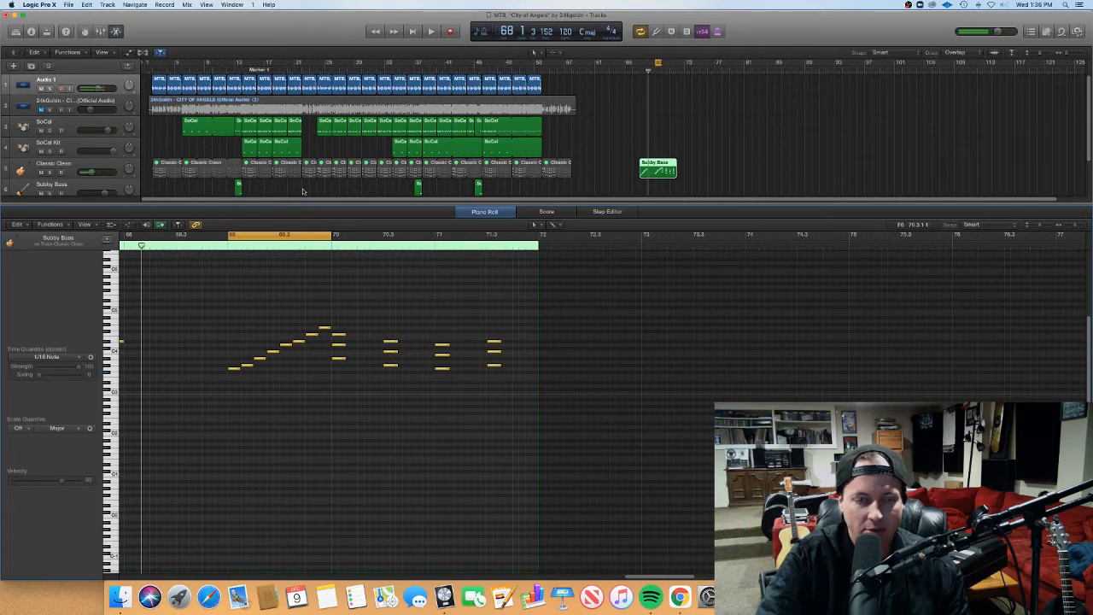
# Set the cycle range to bars 2 to 8 and open the first Classic Clean region in the Piano Roll
pyautogui.press('e')
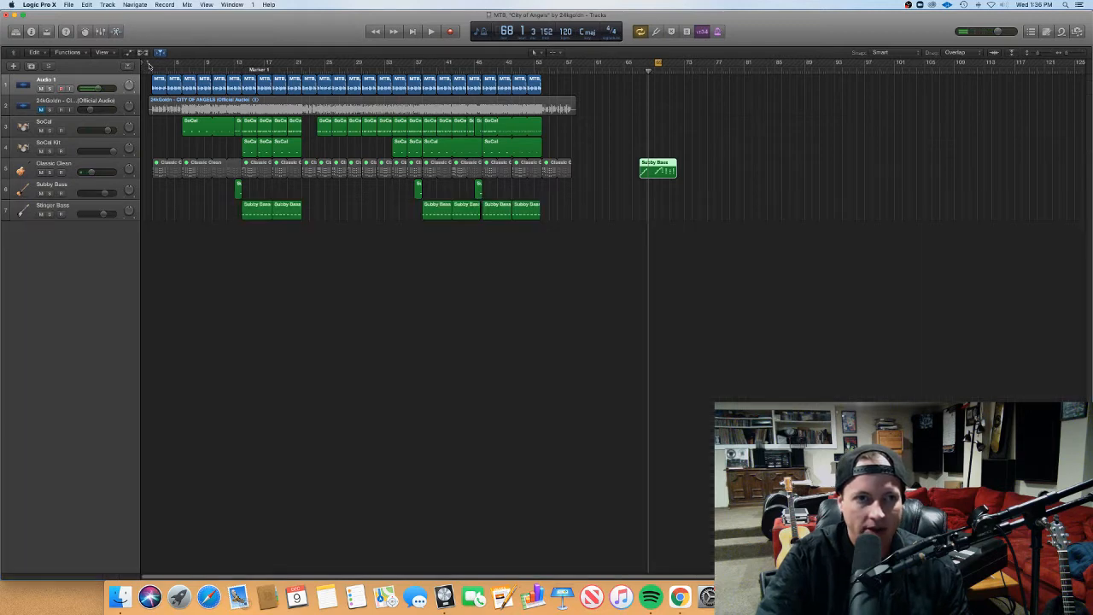
pyautogui.moveTo(150, 64); pyautogui.dragTo(195, 63)
pyautogui.click(56, 165)
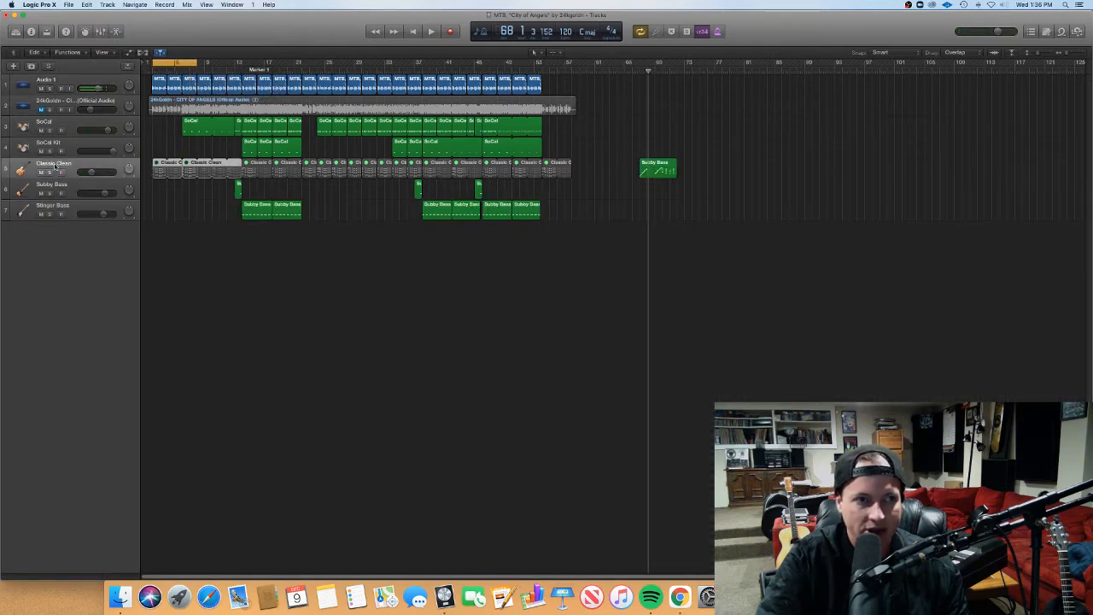
pyautogui.doubleClick(161, 171)
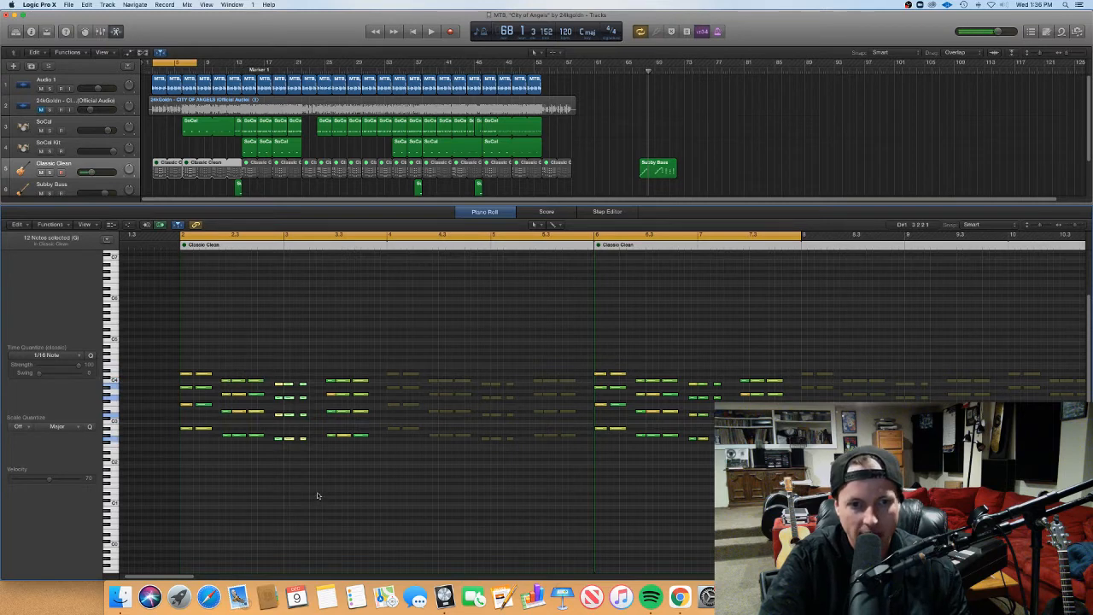
# Examine the Classic Clean chords by selecting the fourth chord's notes, placing the playhead at bar 2 and selecting the first chord's notes
pyautogui.moveTo(322, 362); pyautogui.dragTo(353, 472)
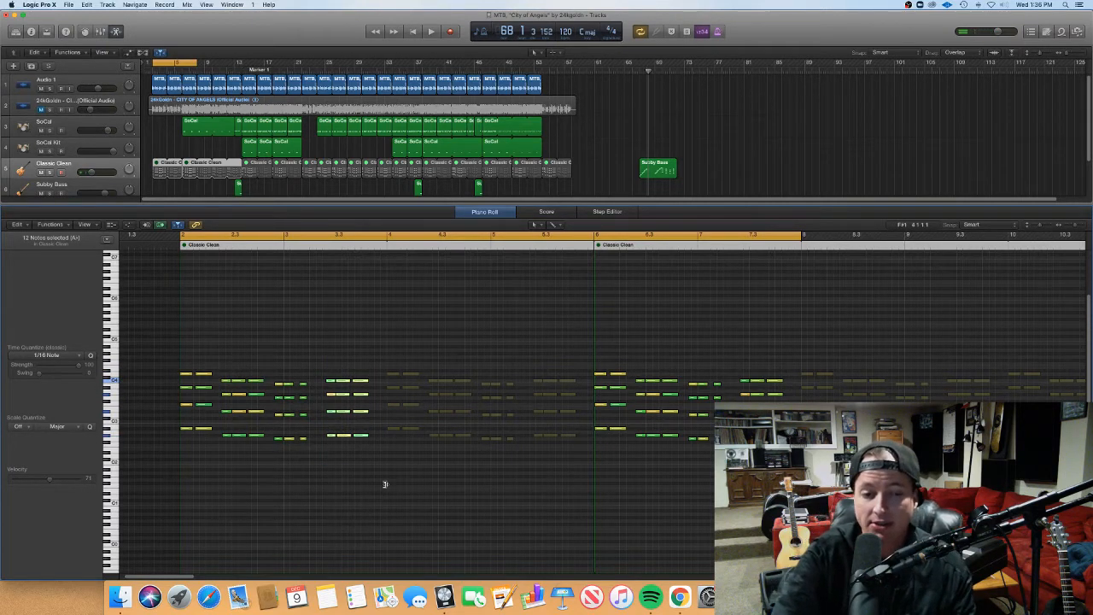
pyautogui.scroll(5, 235, 347)
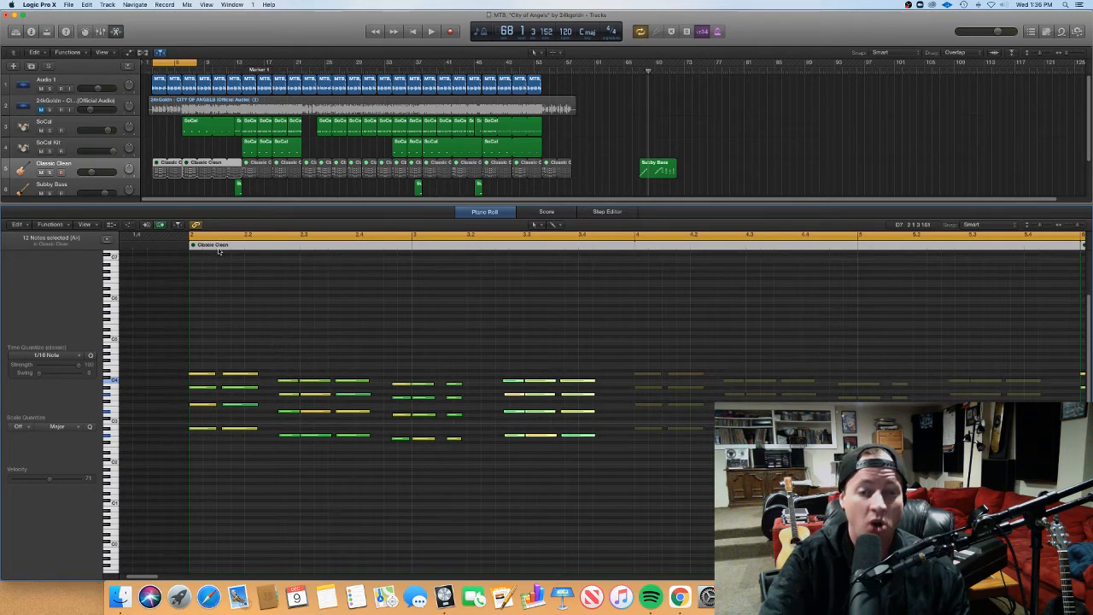
pyautogui.click(216, 245)
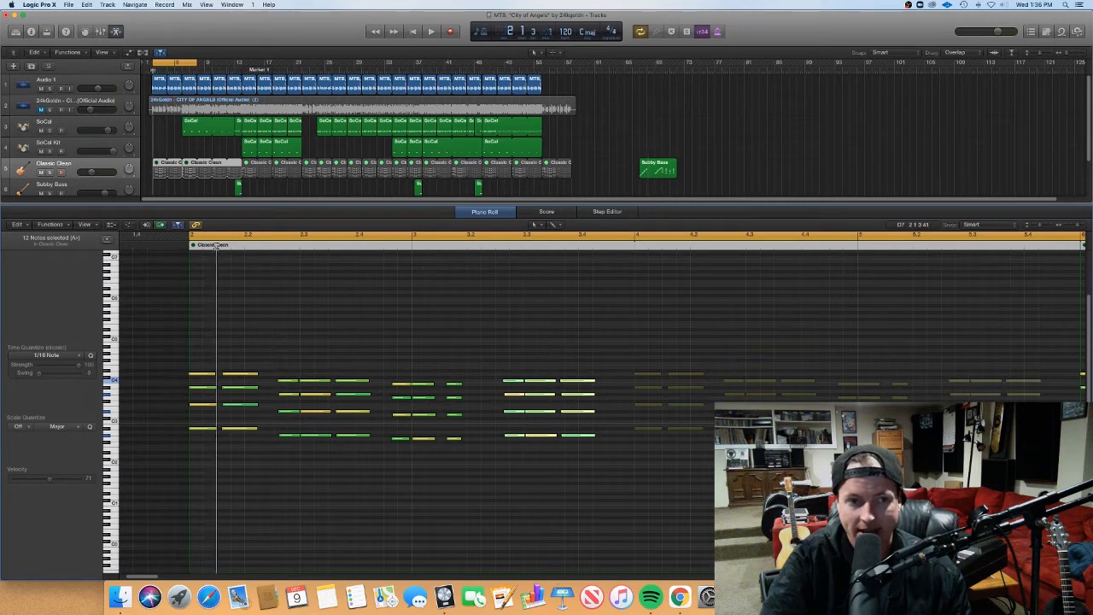
pyautogui.click(190, 245)
pyautogui.moveTo(189, 245)
pyautogui.mouseDown()
pyautogui.moveTo(242, 245)
pyautogui.moveTo(269, 263)
pyautogui.moveTo(299, 264)
pyautogui.moveTo(190, 257)
pyautogui.mouseUp()
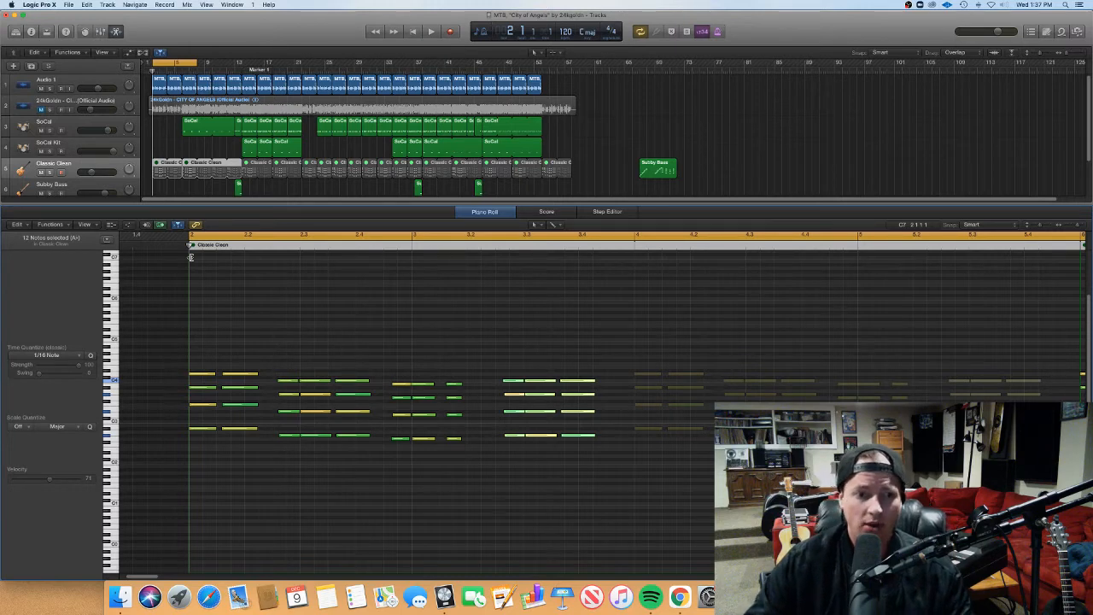
pyautogui.moveTo(249, 476); pyautogui.dragTo(239, 359)
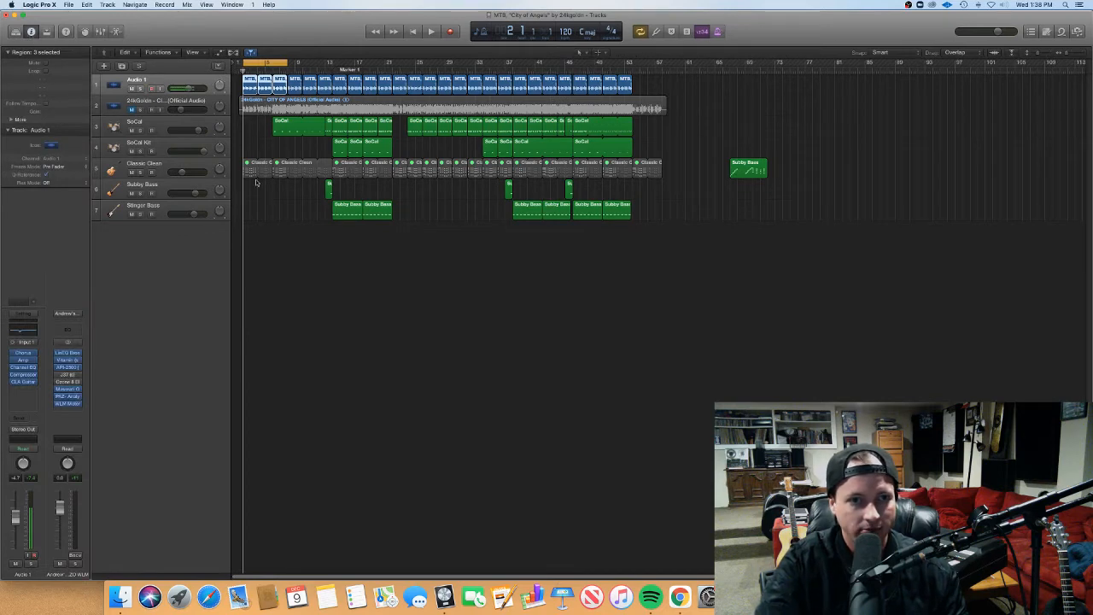
# Play the opening Audio 1 guitar regions from bar 2 in a horizontally enlarged arrangement, then stop playback
pyautogui.press('super+Right')
pyautogui.press('super+Right')
pyautogui.press('super+Right')
pyautogui.press('super+Right')
pyautogui.press('super+Right')
pyautogui.press('space')
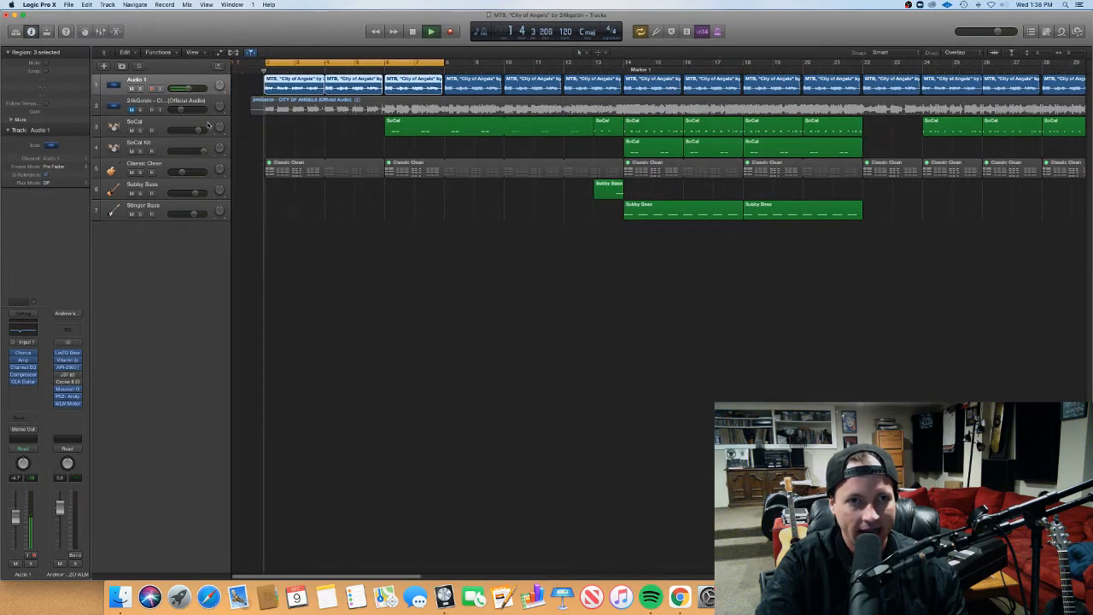
pyautogui.press('space')
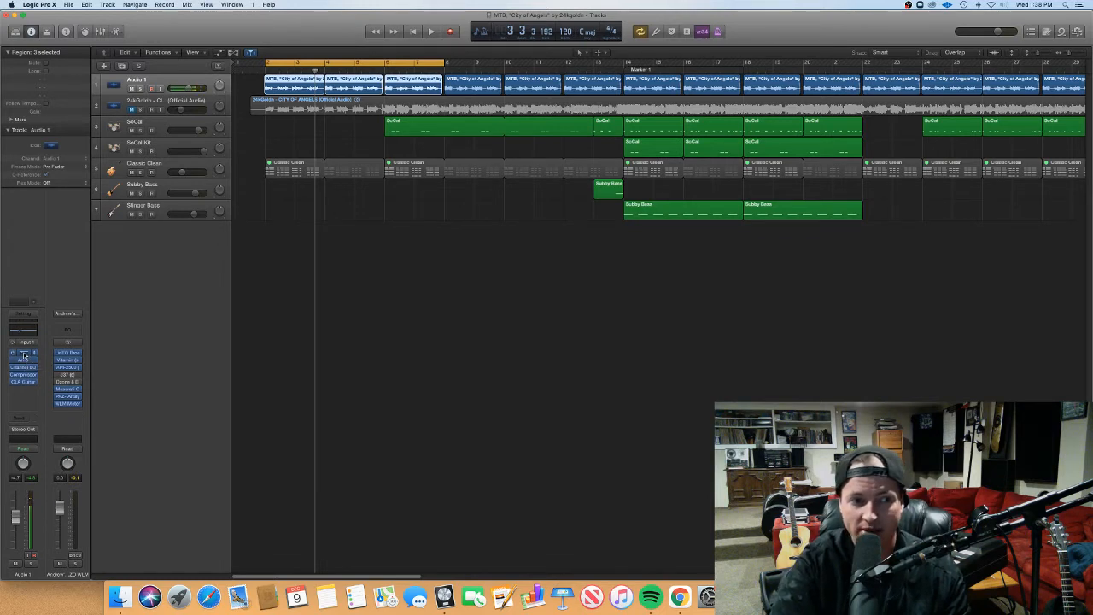
# View the Chorus plug-in settings on the Audio 1 track, then close them and deselect the regions
pyautogui.click(24, 355)
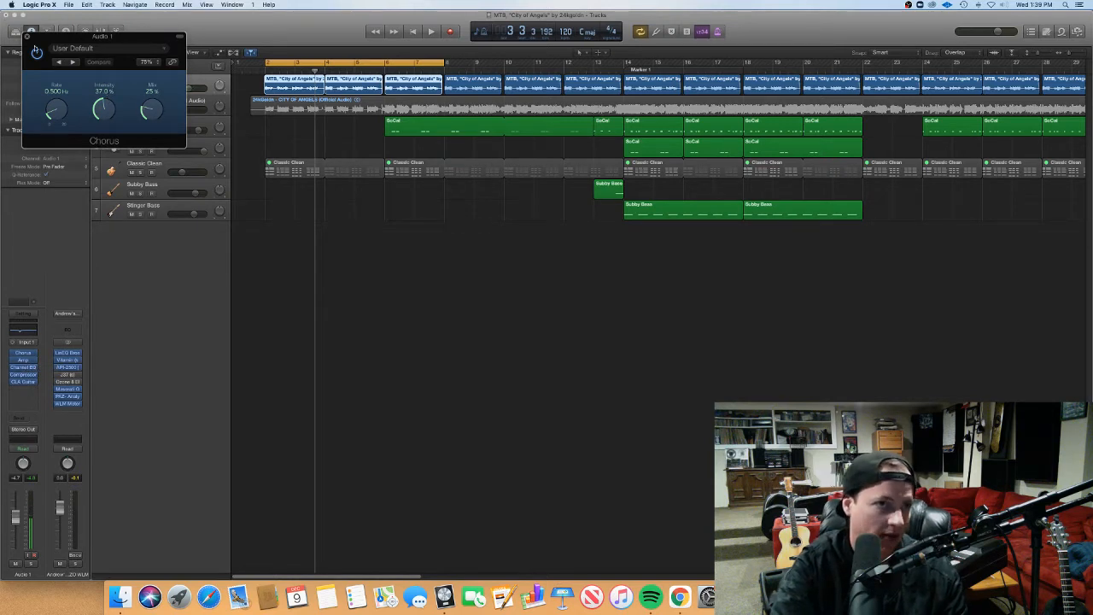
pyautogui.click(28, 37)
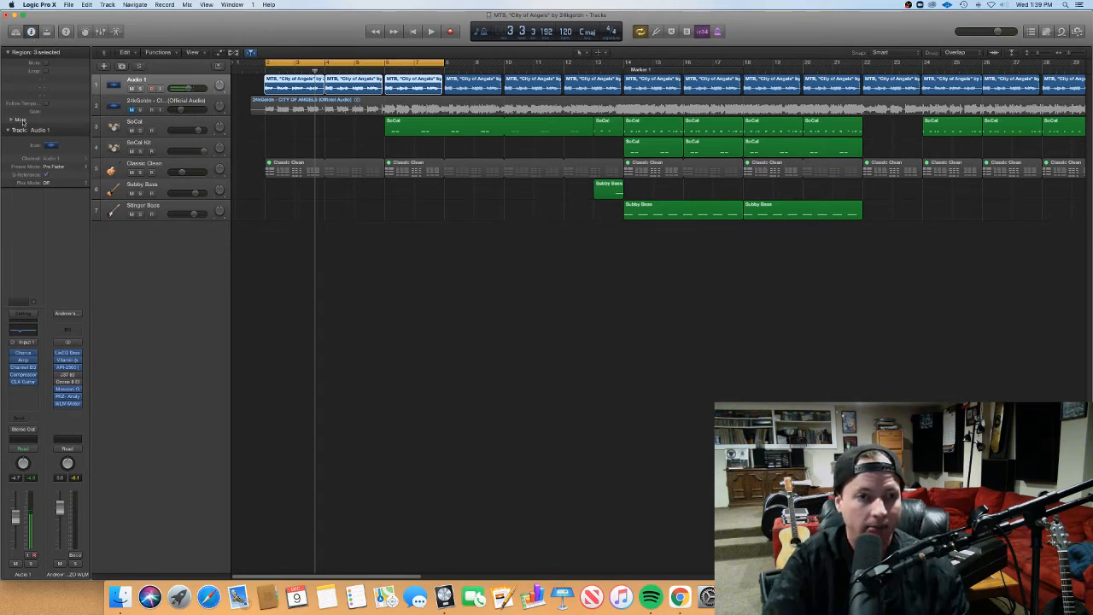
pyautogui.click(253, 233)
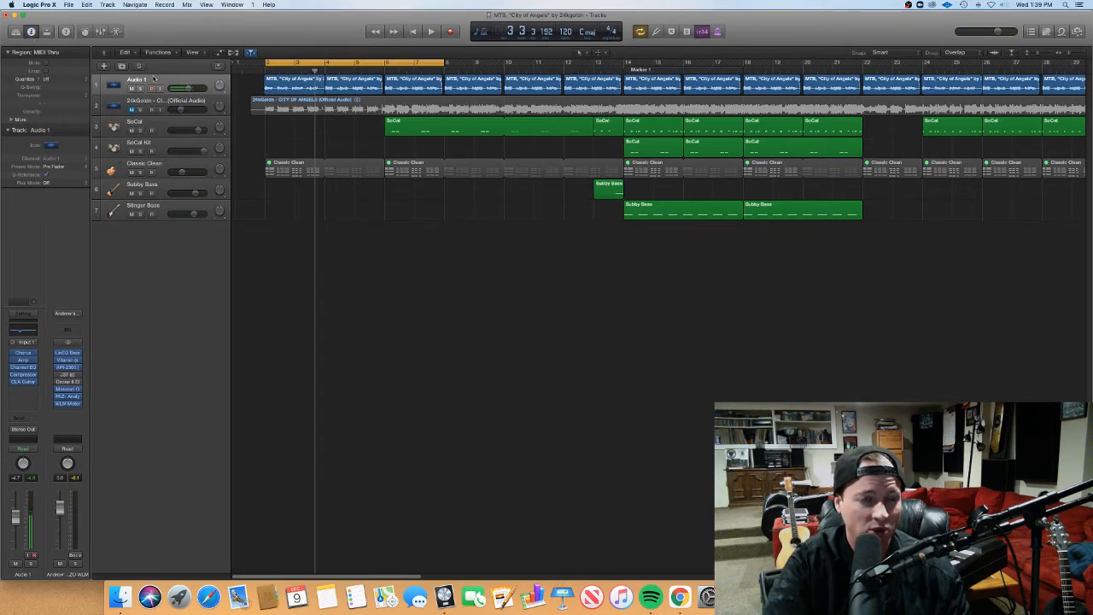
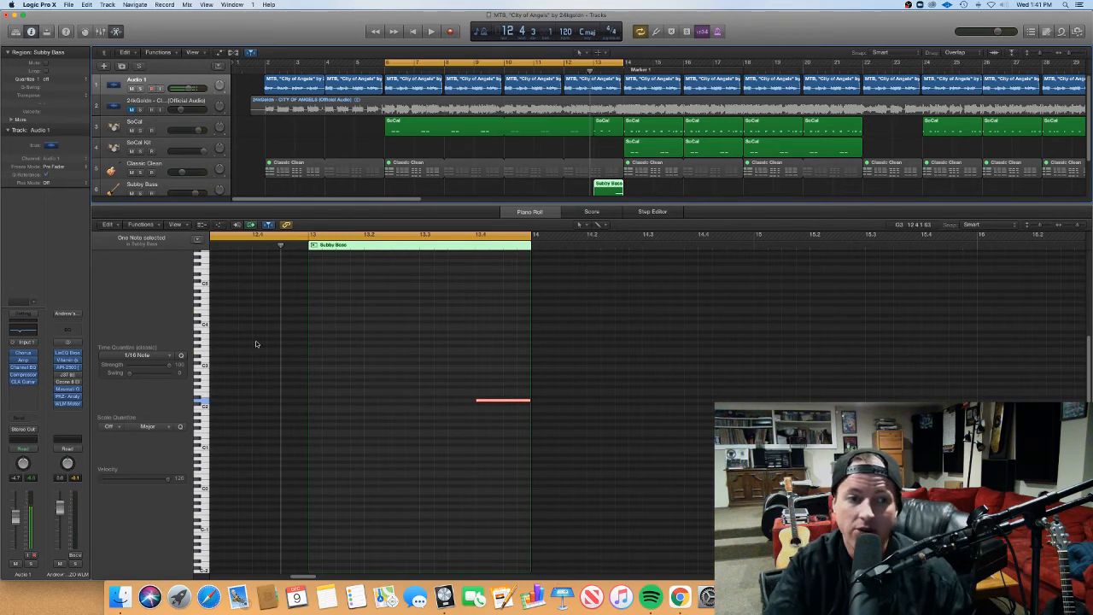
# View the Pitch Bend controller lane for the bar 13 Subby Bass region in the Piano Roll, then hide the lane and close the editor
pyautogui.click(156, 185)
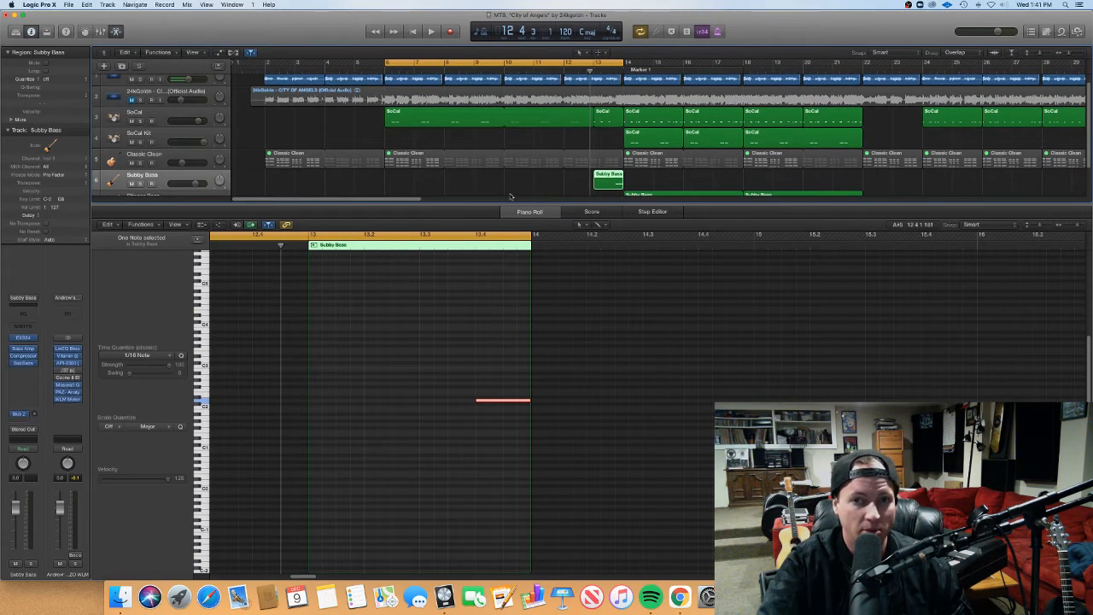
pyautogui.click(639, 179)
pyautogui.click(614, 181)
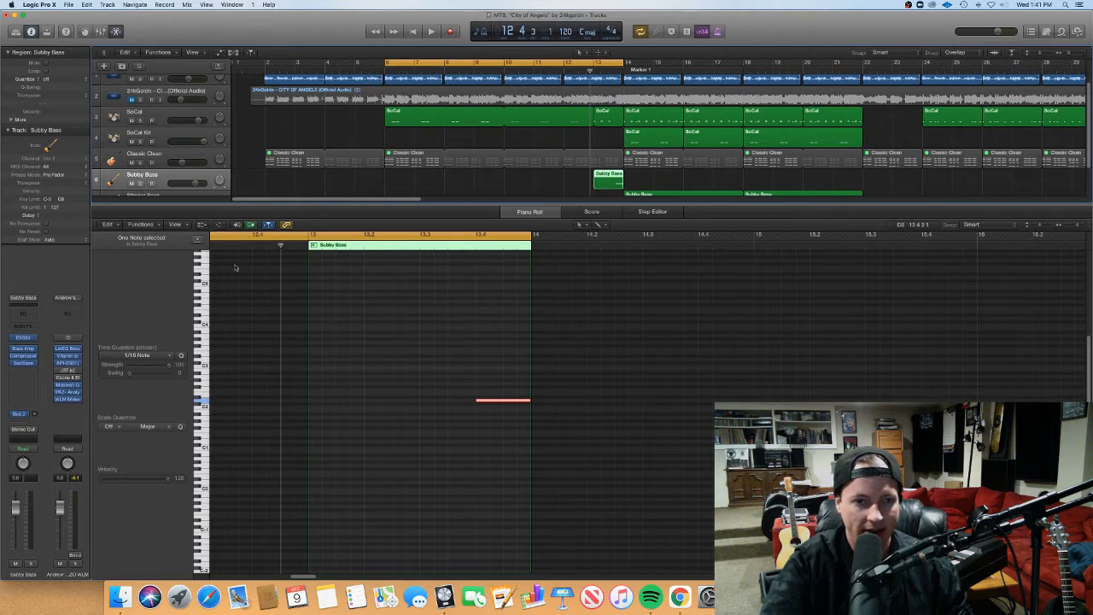
pyautogui.click(218, 226)
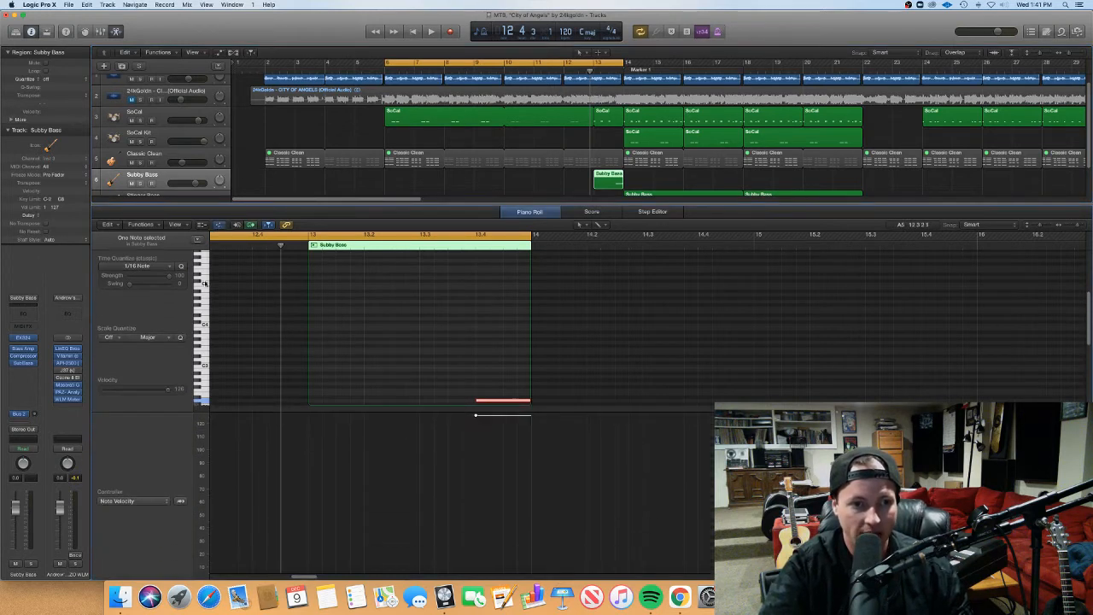
pyautogui.click(146, 502)
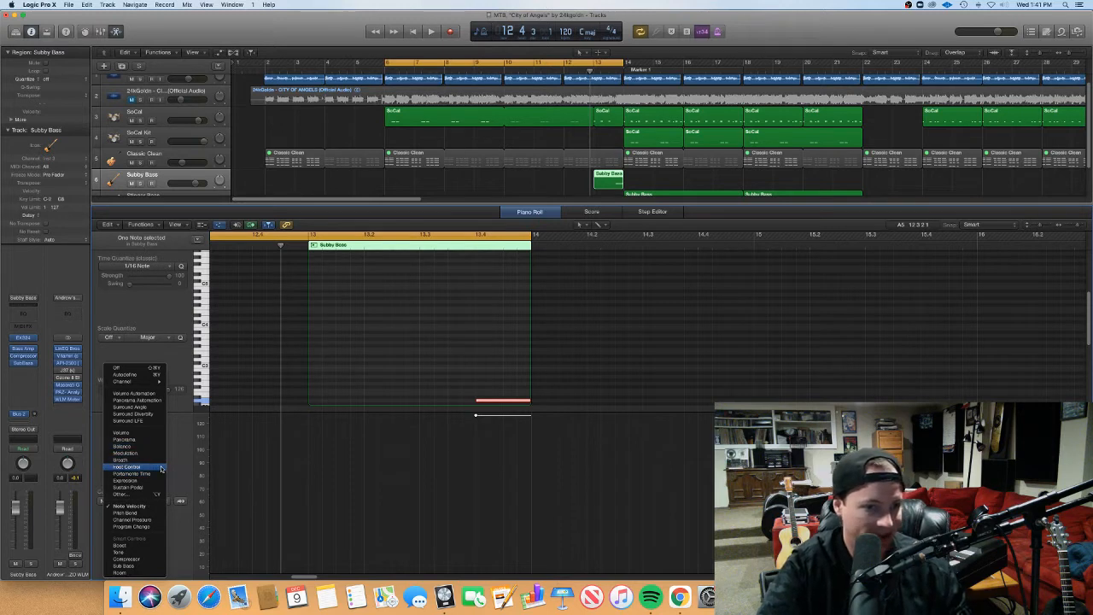
pyautogui.click(156, 512)
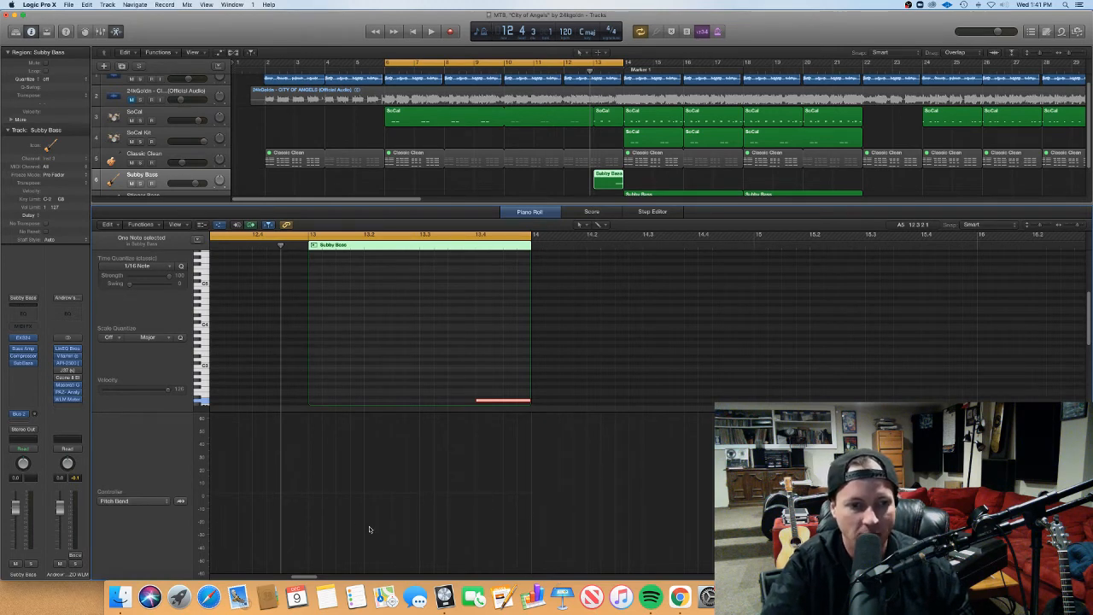
pyautogui.click(223, 225)
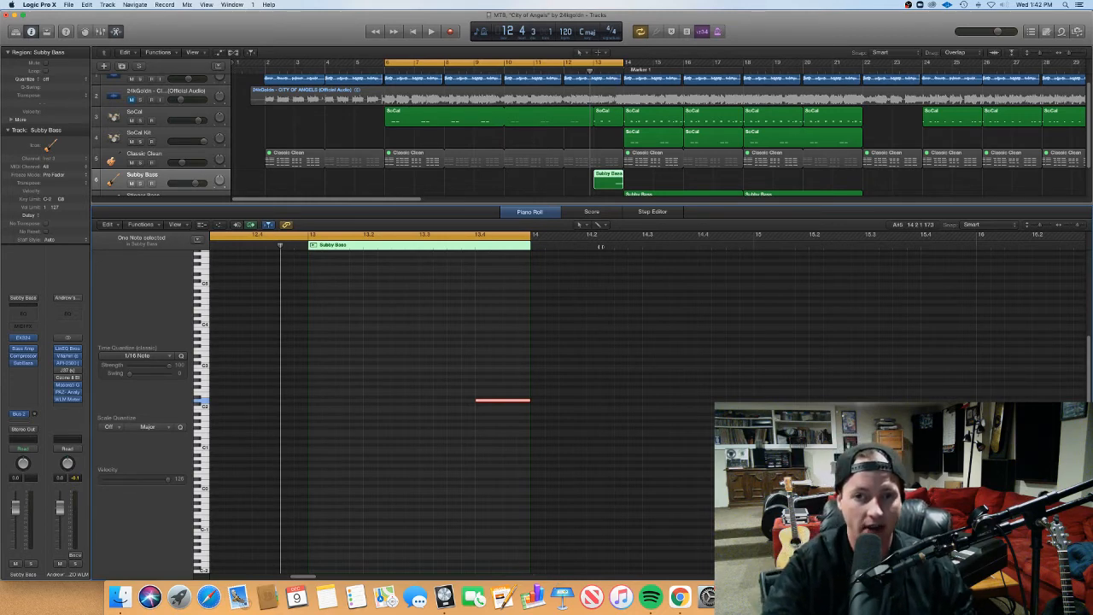
pyautogui.press('p')
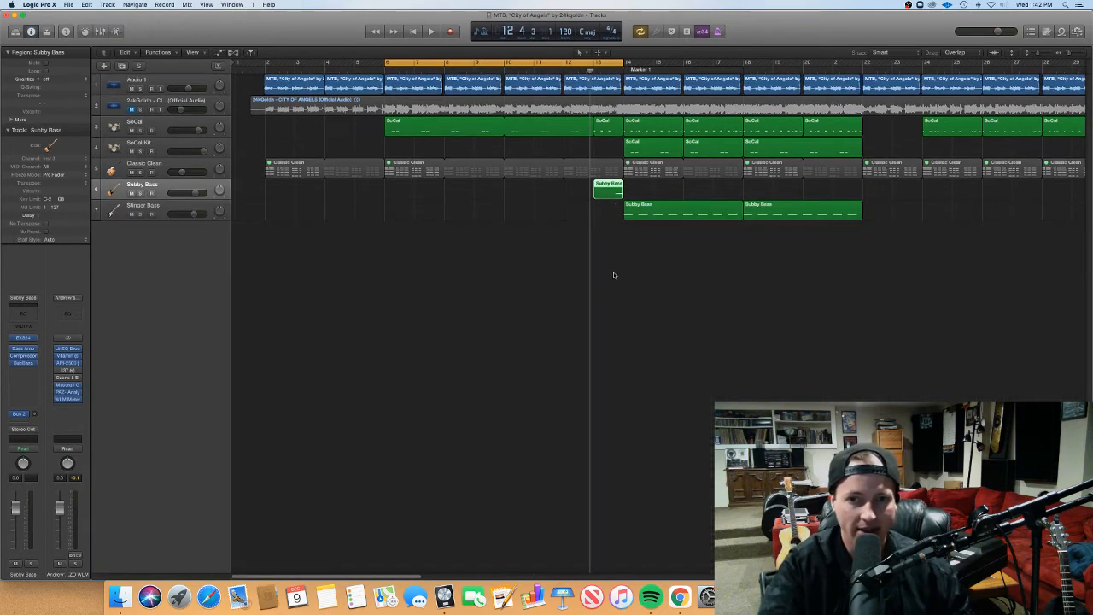
# Move the cycle range to bars 14 to 22 and adjust the arrangement's horizontal zoom around that section
pyautogui.hscroll(10, 613, 275)
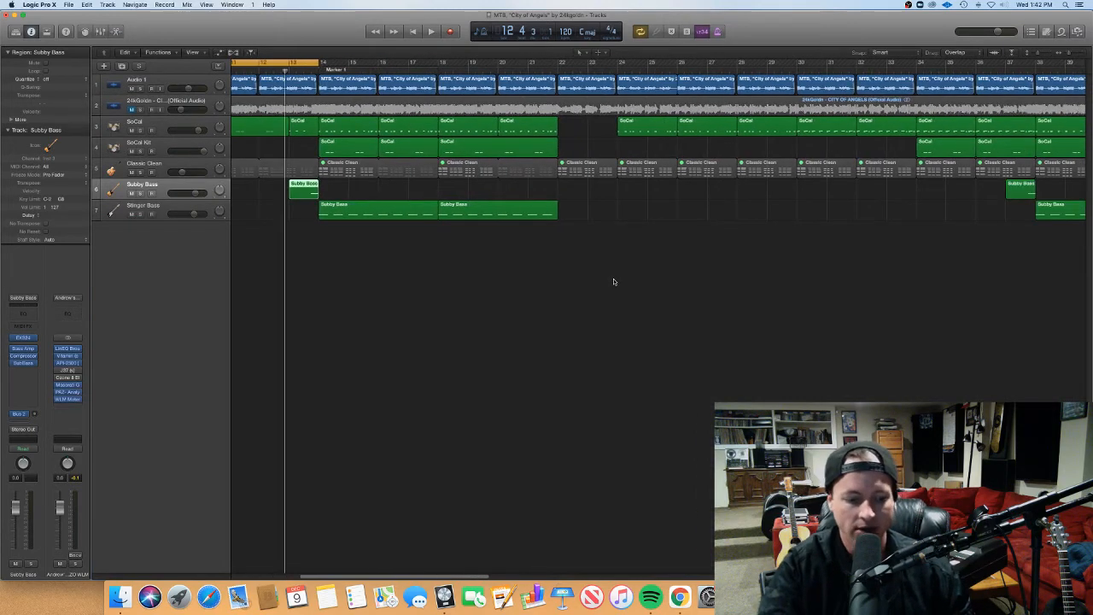
pyautogui.hscroll(-1, 613, 282)
pyautogui.scroll(-10, 613, 279)
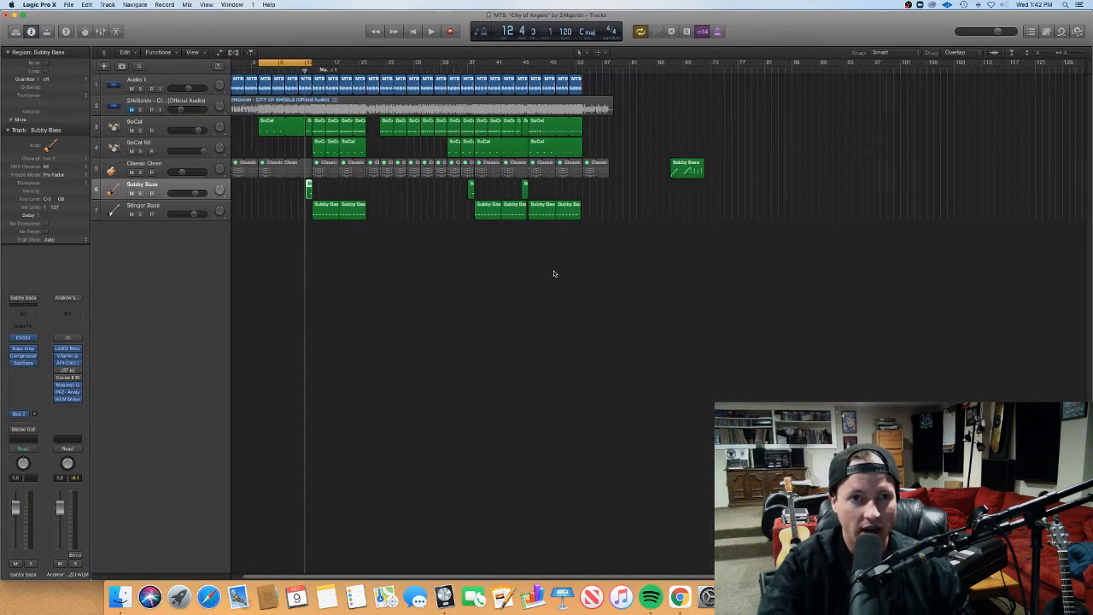
pyautogui.scroll(2, 436, 231)
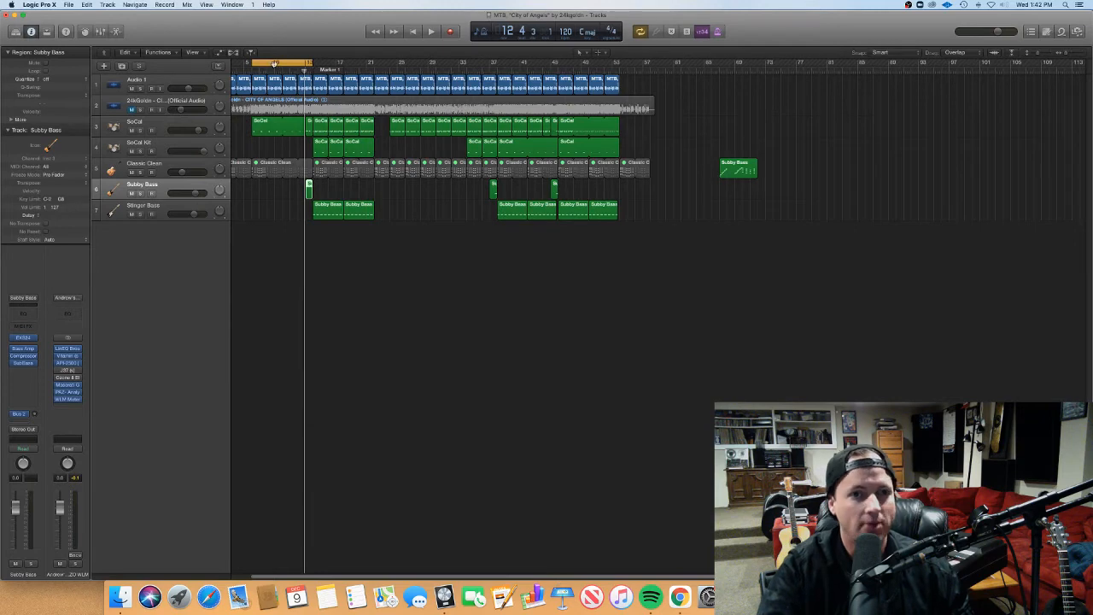
pyautogui.moveTo(274, 64); pyautogui.dragTo(335, 66)
pyautogui.press('super+Right')
pyautogui.press('super+Right')
pyautogui.press('super+Right')
pyautogui.press('super+Right')
pyautogui.press('super+Right')
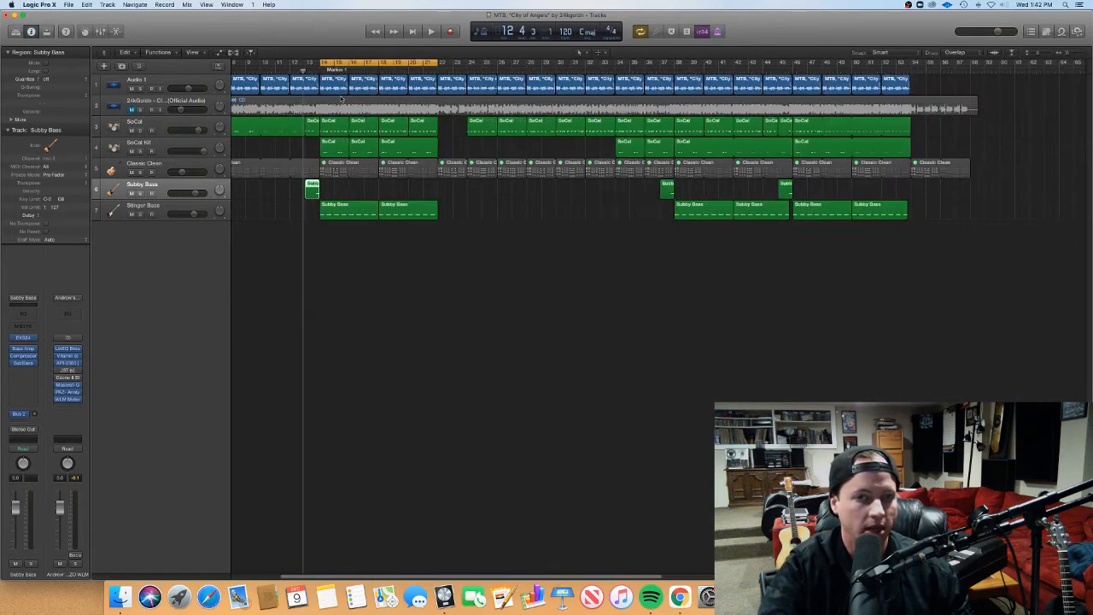
# Deselect the regions and play the cycled section from bar 14, then stop playback
pyautogui.click(490, 209)
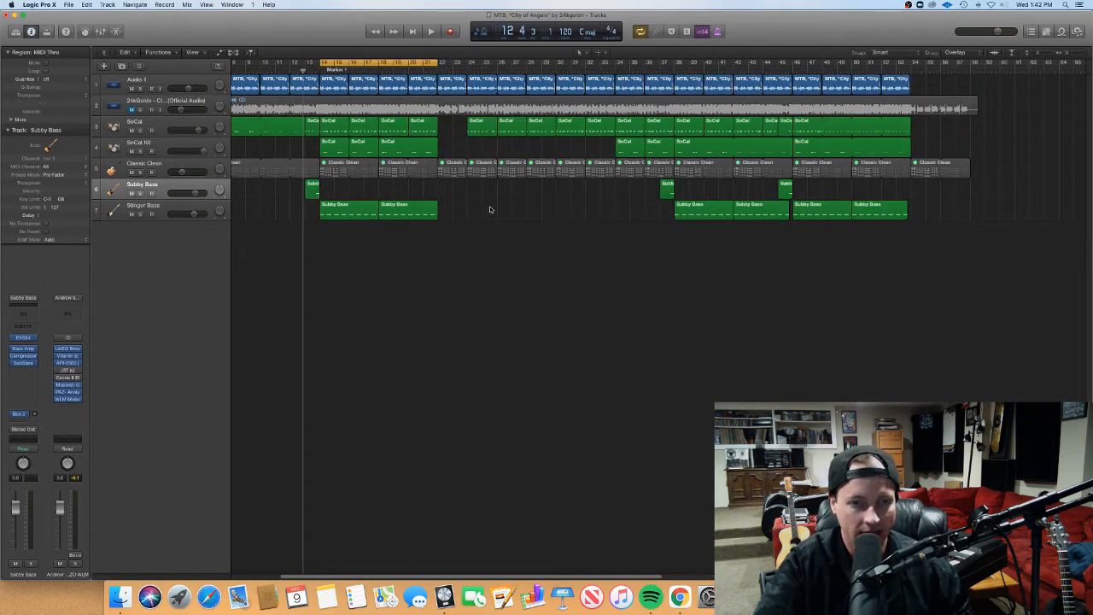
pyautogui.click(312, 195)
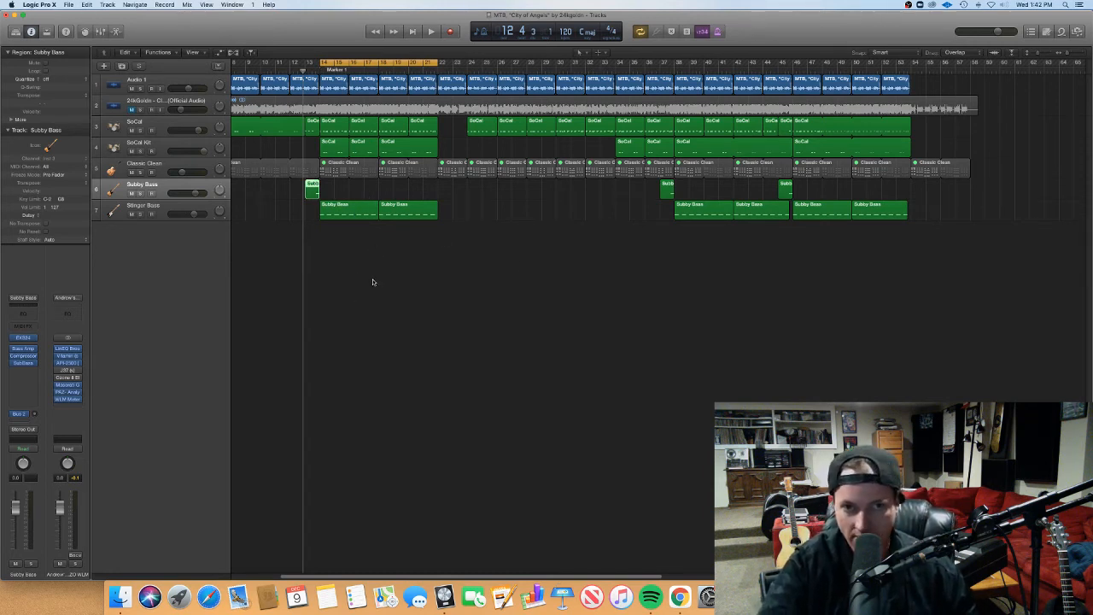
pyautogui.click(418, 280)
pyautogui.press('space')
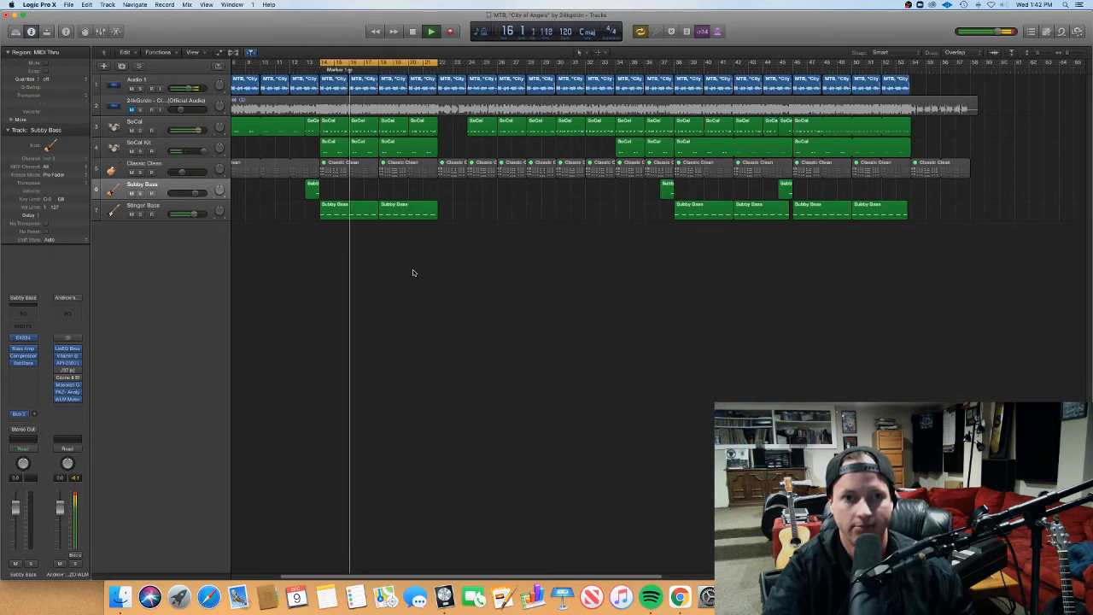
pyautogui.press('space')
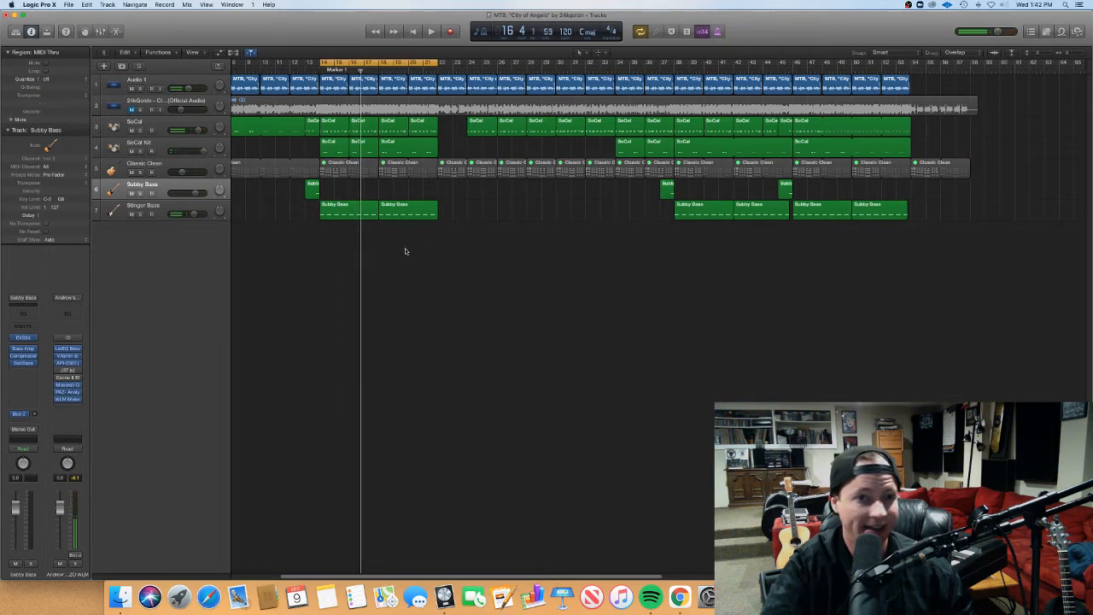
# Examine the notes of the two Stinger Bass track regions in bars 14 to 22 in the Piano Roll, then close it and deselect them
pyautogui.moveTo(406, 251); pyautogui.dragTo(322, 205)
pyautogui.press('e')
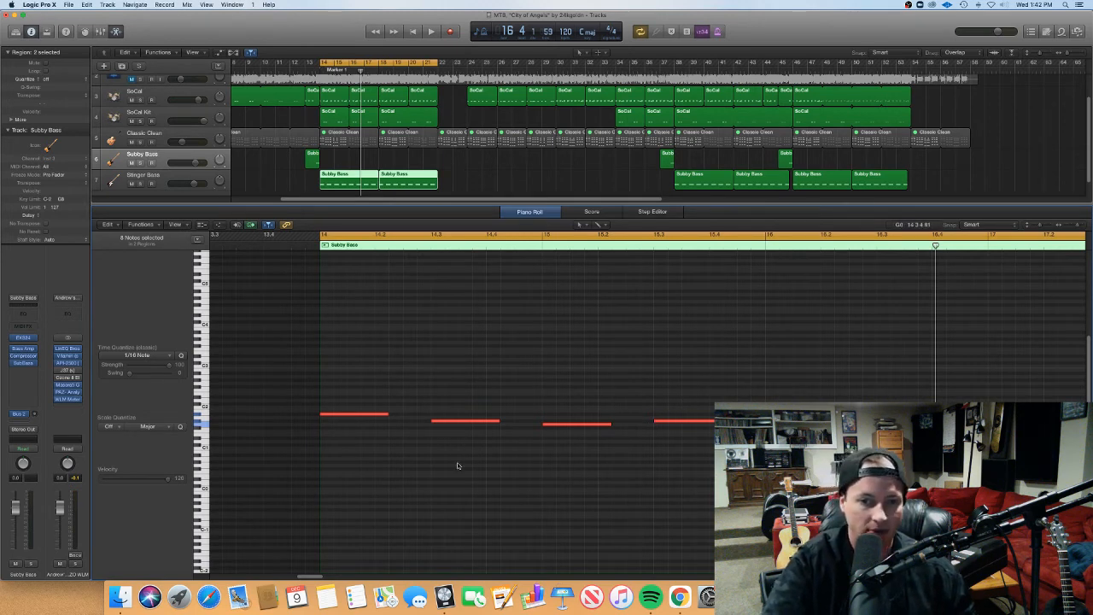
pyautogui.click(549, 397)
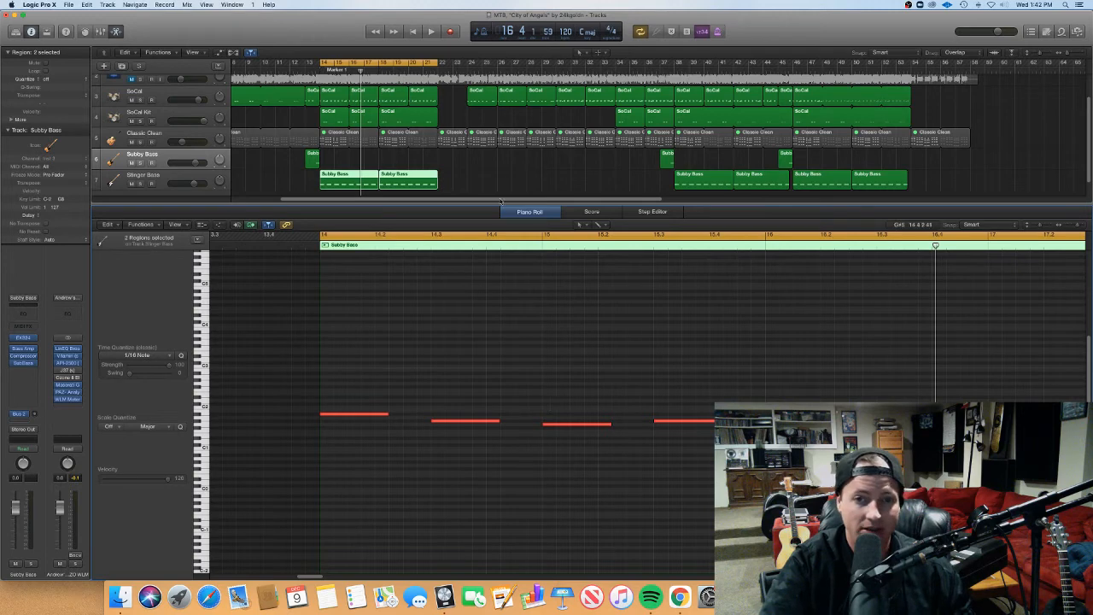
pyautogui.press('p')
pyautogui.click(534, 256)
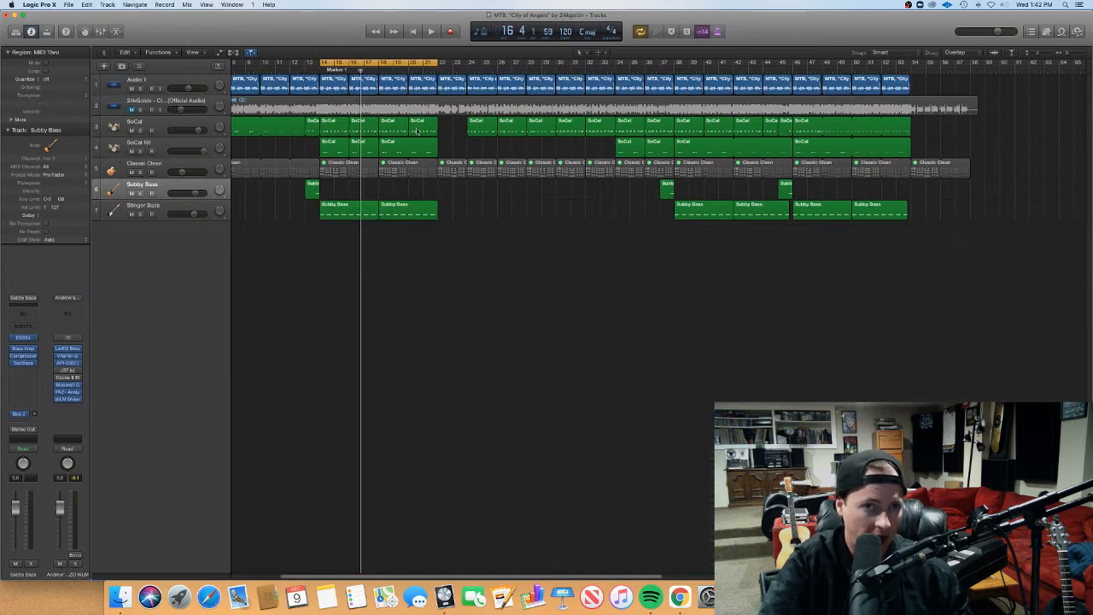
# Open the four SoCal track regions in bars 14 to 22 together in the Piano Roll, with all four regions in view
pyautogui.moveTo(455, 126); pyautogui.dragTo(346, 122)
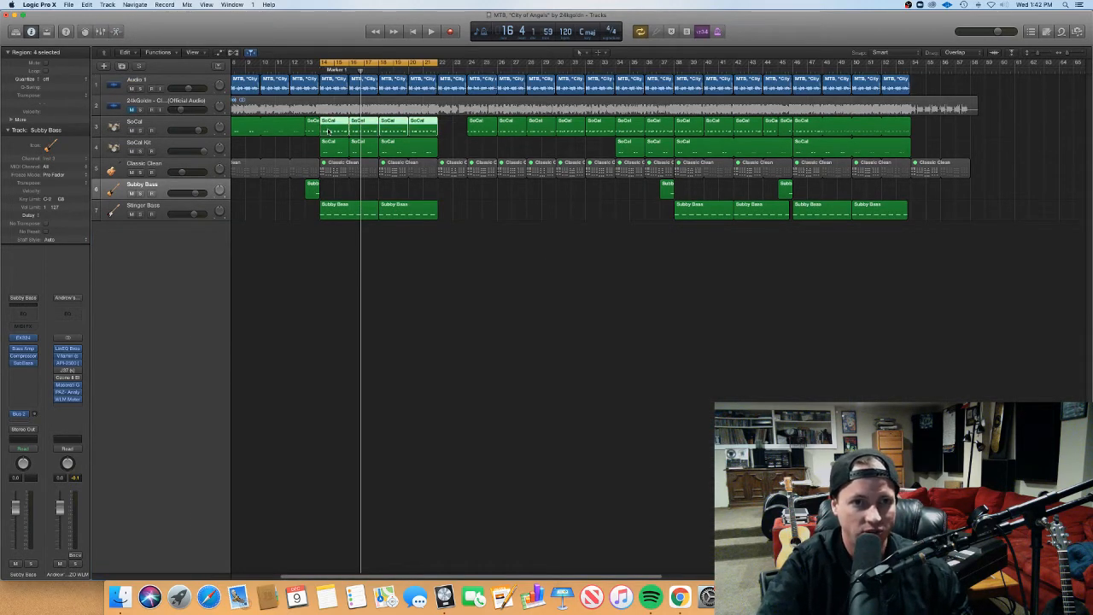
pyautogui.press('p')
pyautogui.hscroll(2, 498, 393)
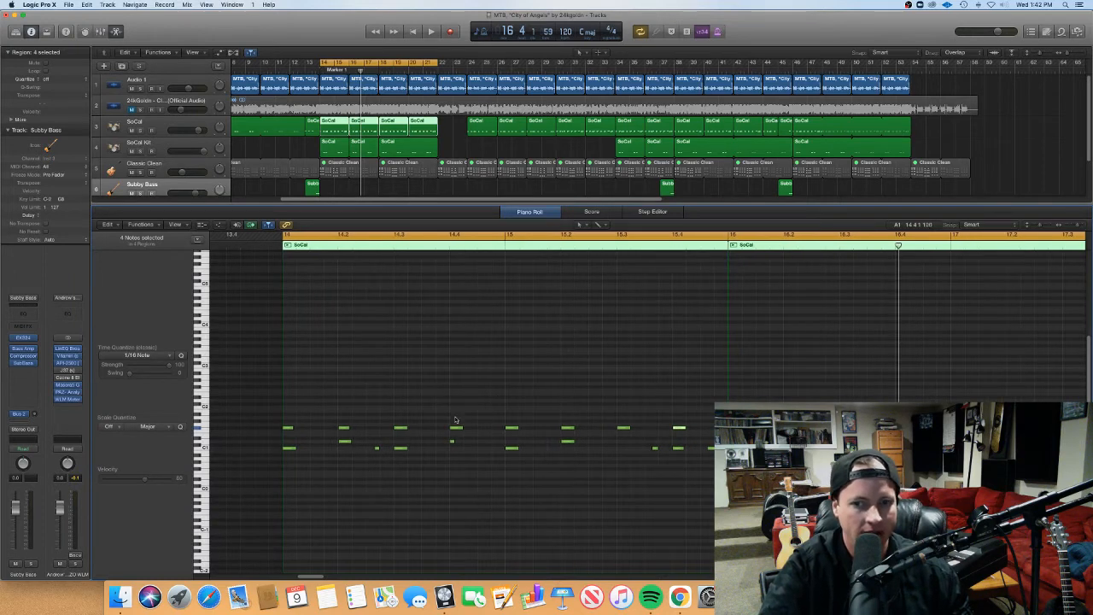
pyautogui.scroll(-3, 455, 419)
pyautogui.hscroll(-4, 453, 419)
pyautogui.hscroll(4, 451, 422)
pyautogui.scroll(-5, 431, 417)
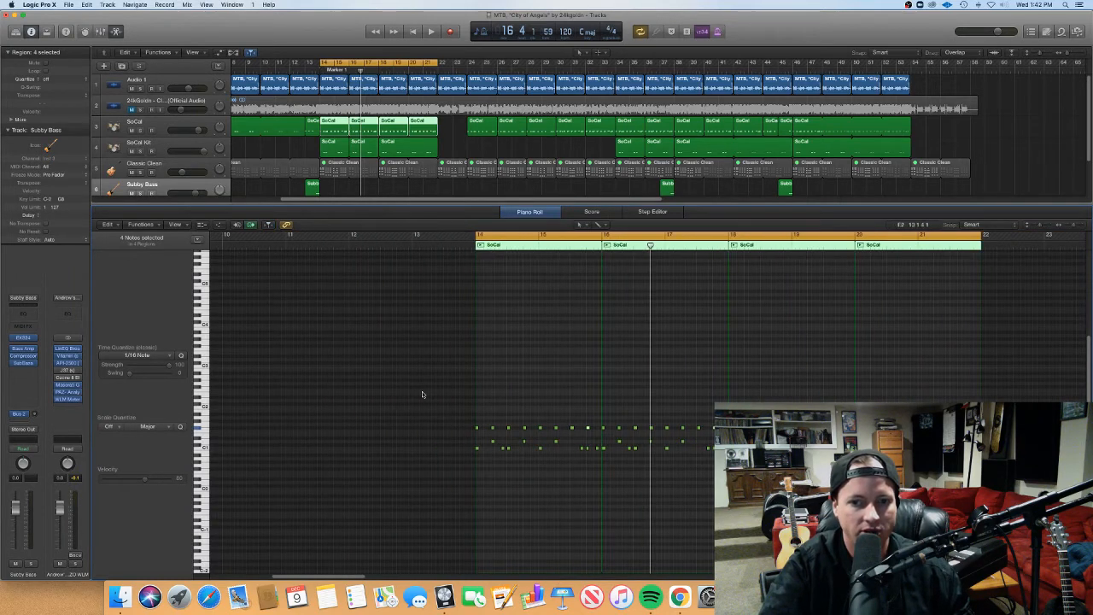
# Select the highest row of notes across the SoCal regions, then audition individual notes of that row in bar 14
pyautogui.moveTo(422, 393); pyautogui.dragTo(1041, 435)
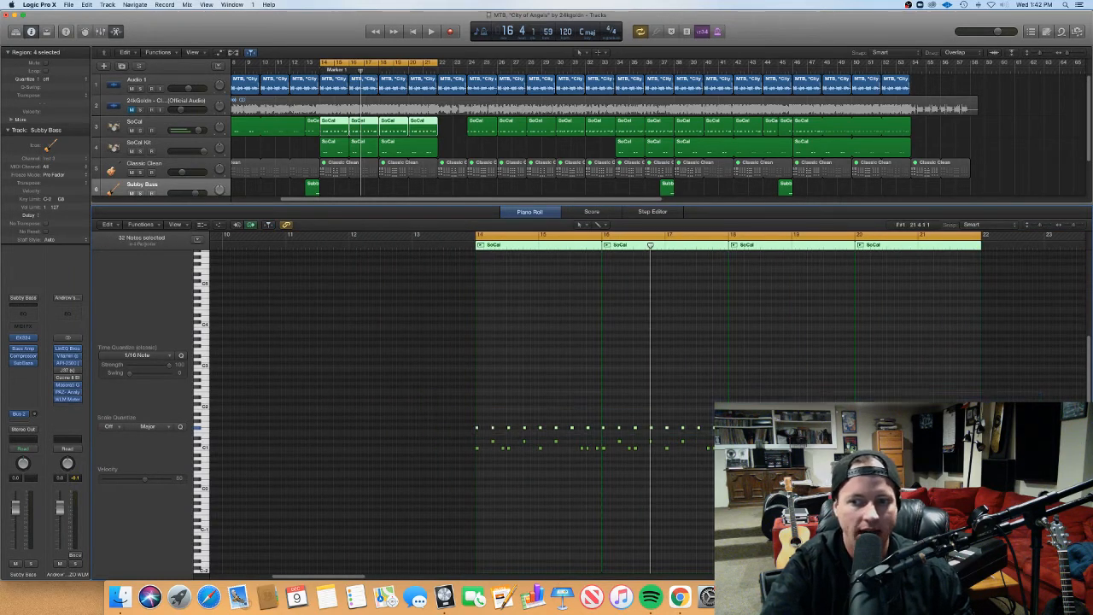
pyautogui.scroll(5, 479, 427)
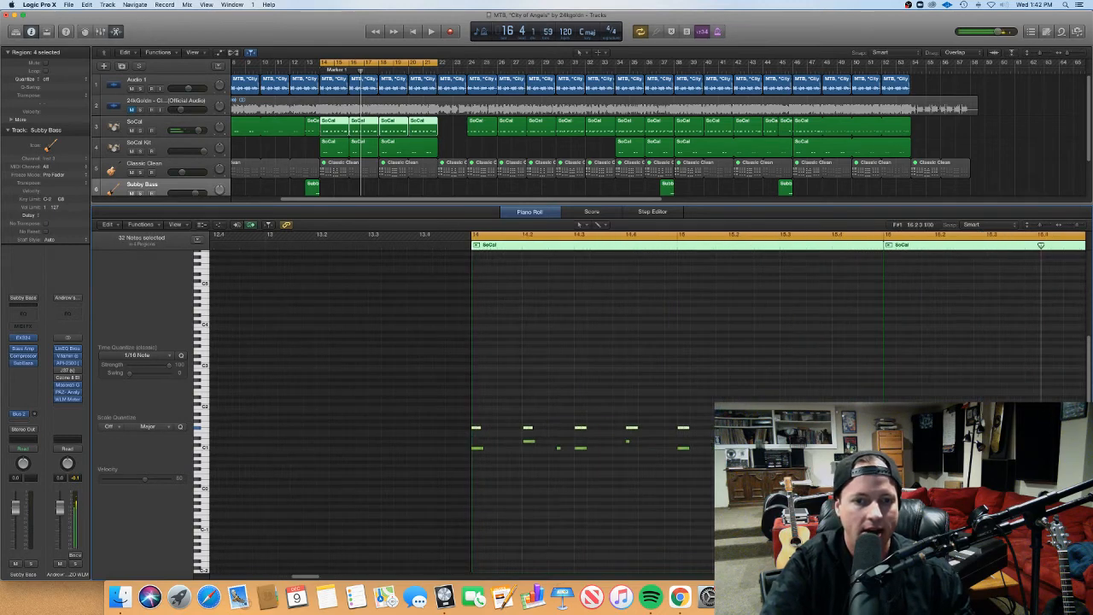
pyautogui.click(585, 435)
pyautogui.hscroll(3, 654, 436)
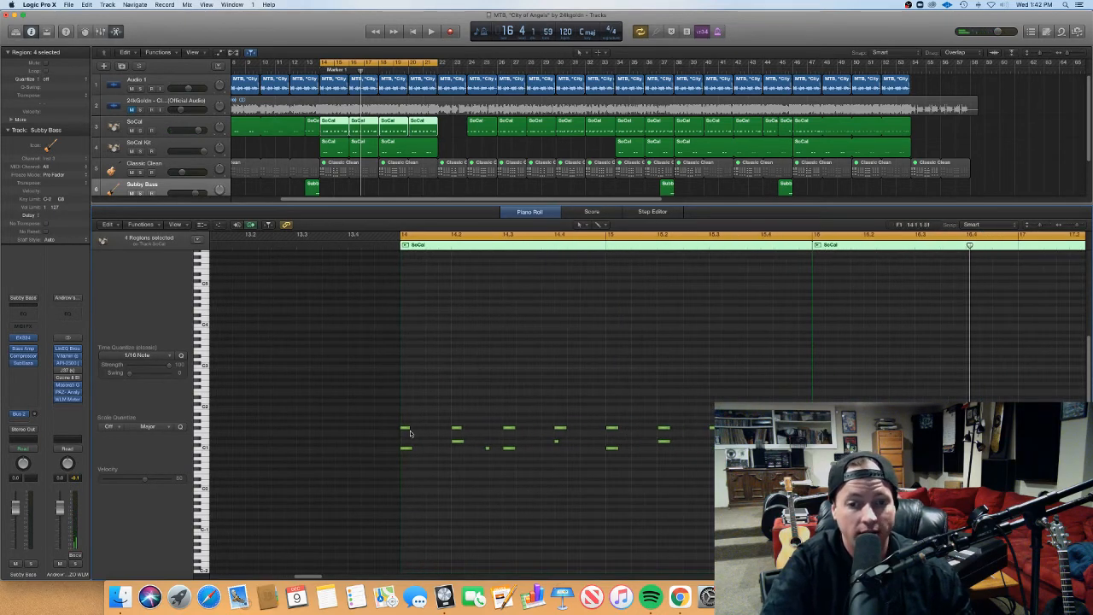
pyautogui.click(457, 427)
pyautogui.click(509, 427)
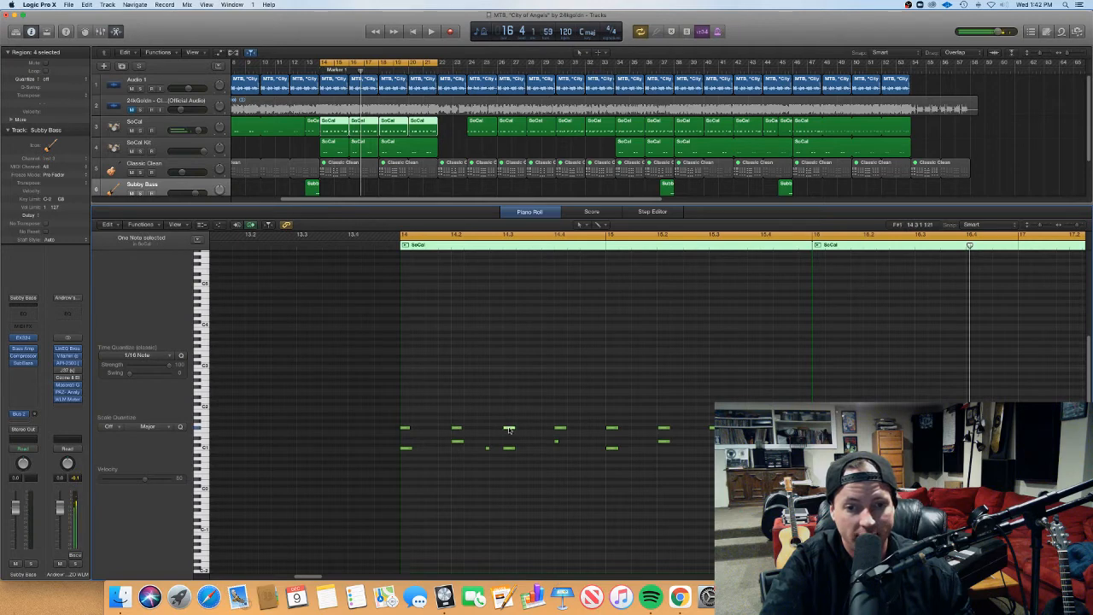
pyautogui.click(559, 432)
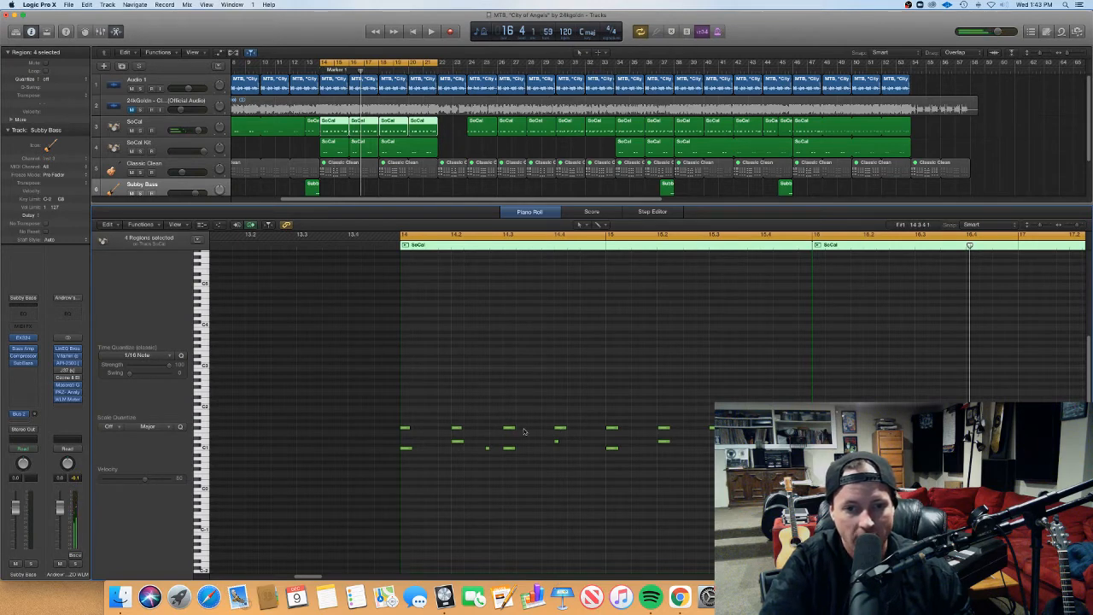
# Examine the lower rows of the SoCal drum pattern in the Piano Roll from bar 14 through the following bars
pyautogui.hscroll(2, 491, 503)
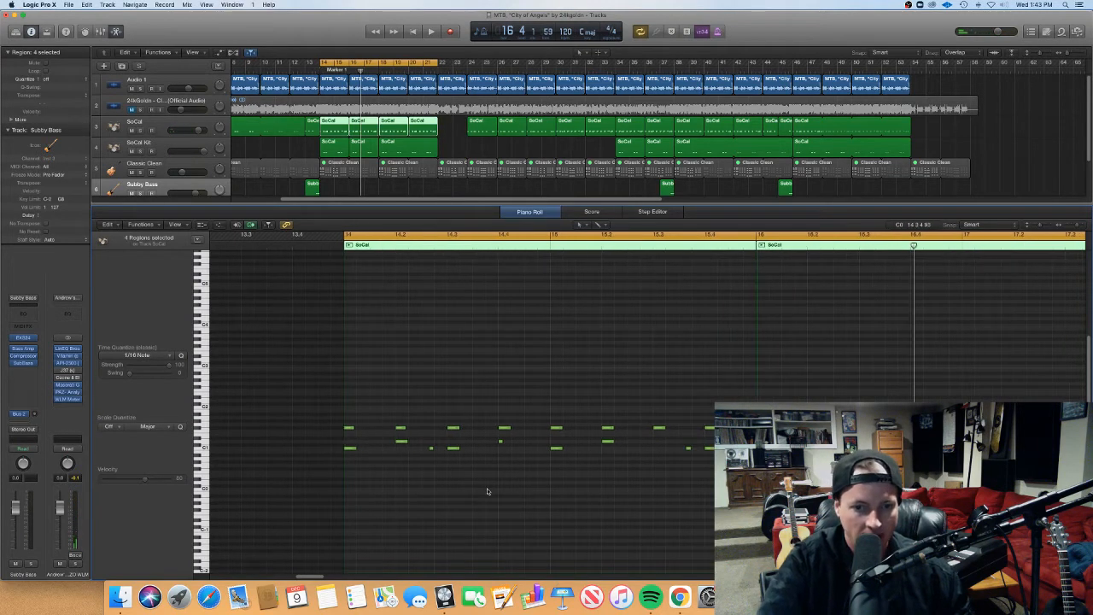
pyautogui.hscroll(2, 399, 447)
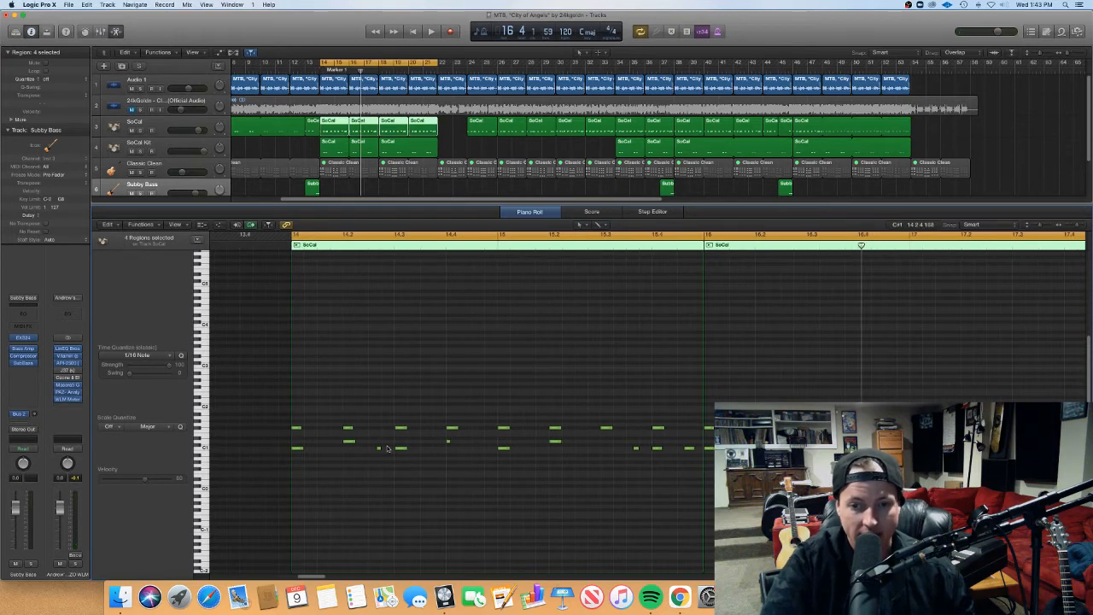
pyautogui.hscroll(1, 374, 447)
pyautogui.hscroll(1, 374, 447)
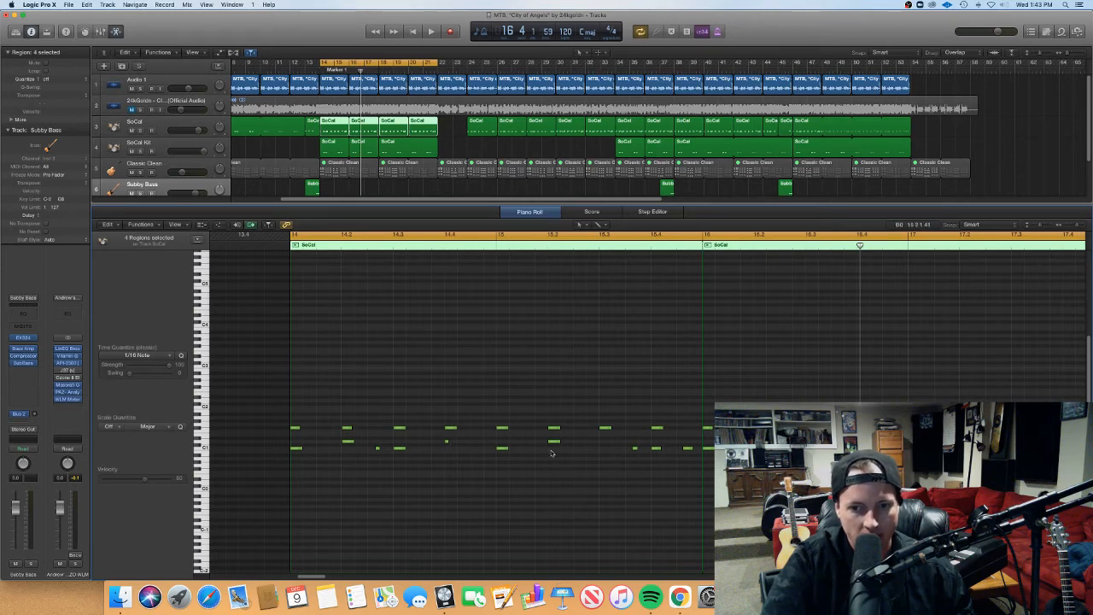
pyautogui.hscroll(3, 658, 446)
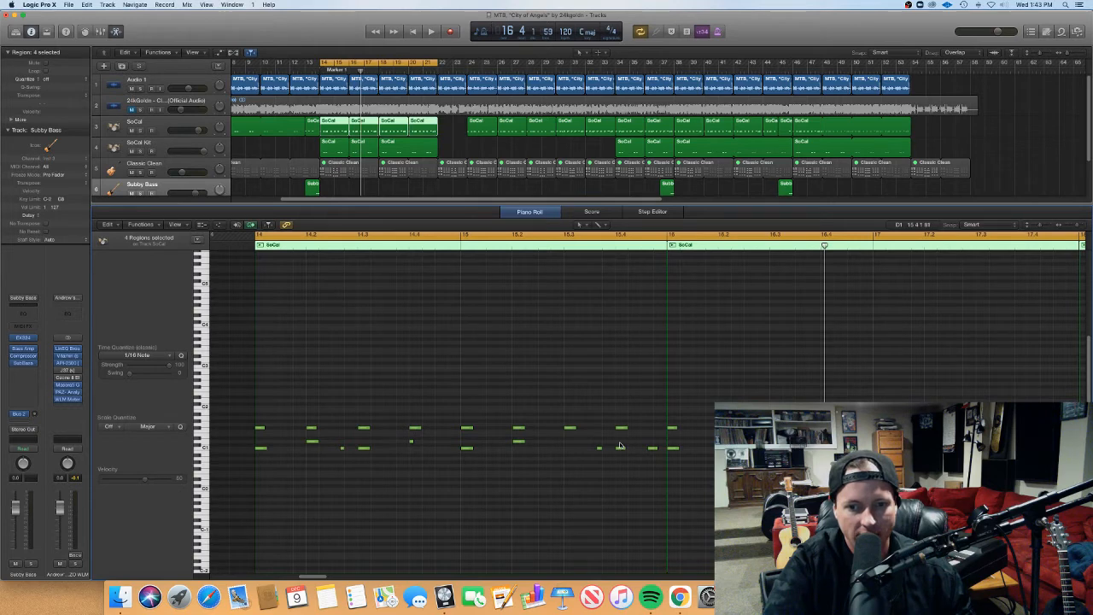
pyautogui.hscroll(-3, 623, 472)
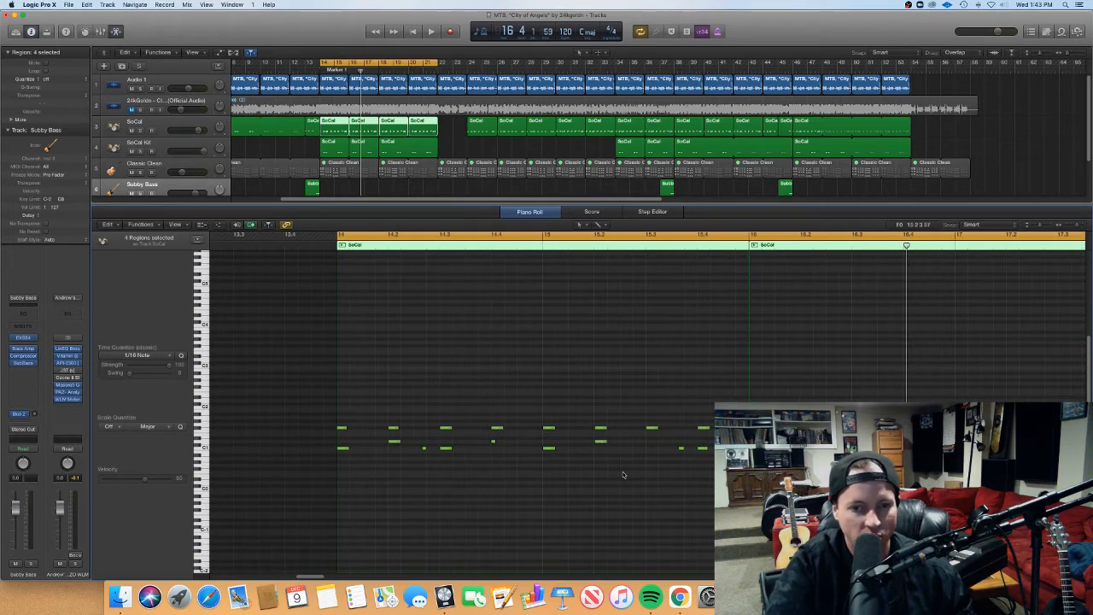
pyautogui.hscroll(5, 625, 472)
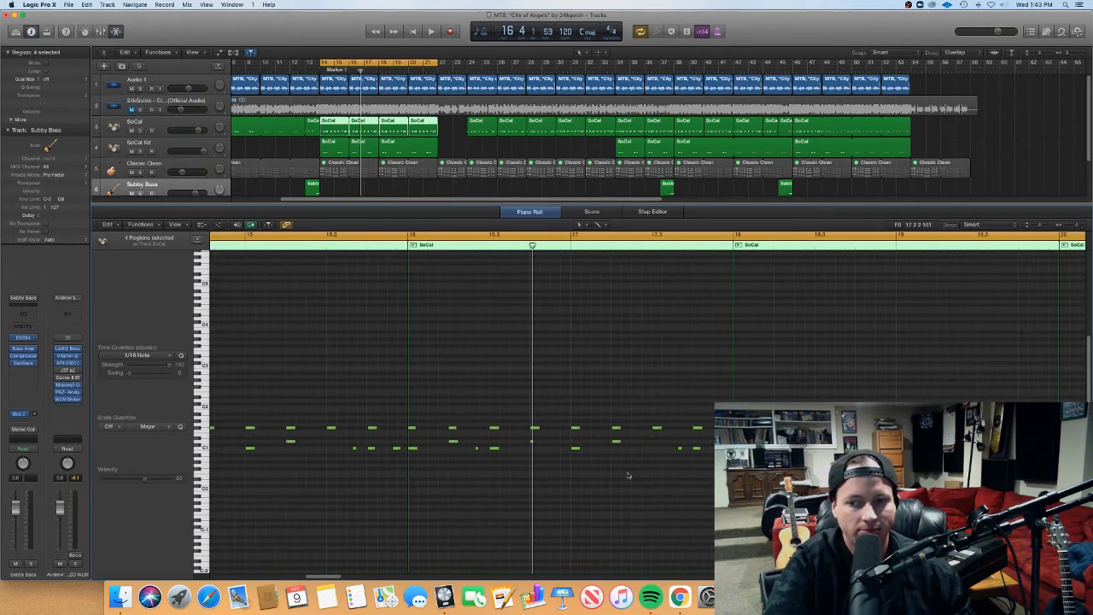
pyautogui.hscroll(-5, 598, 472)
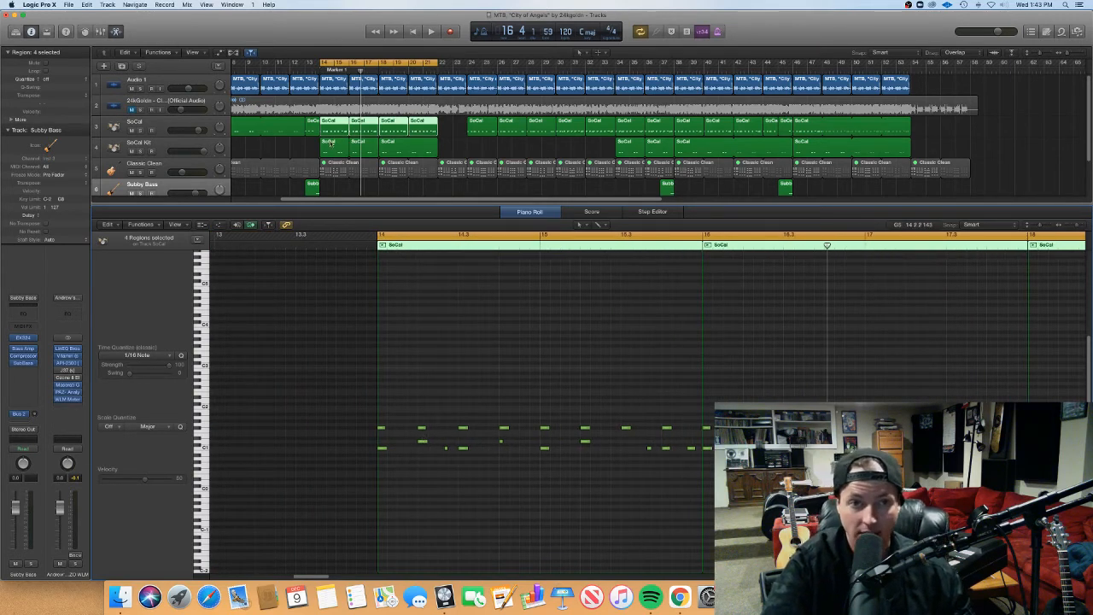
# Compare the SoCal Kit and SoCal regions at bar 14 in the Piano Roll, then select four longer C1 notes of the SoCal region
pyautogui.click(323, 151)
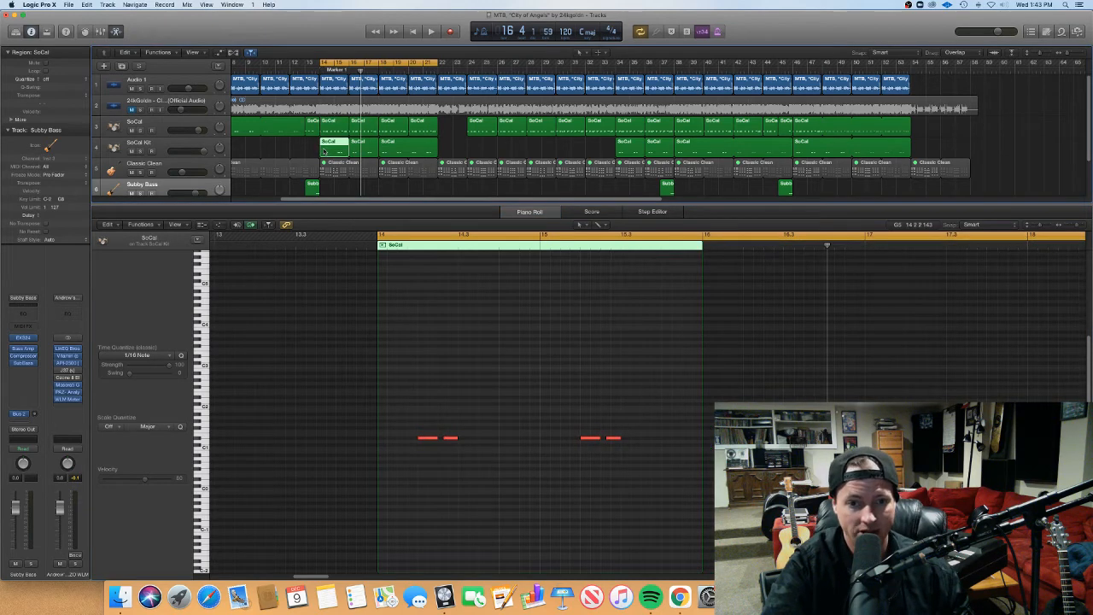
pyautogui.click(332, 125)
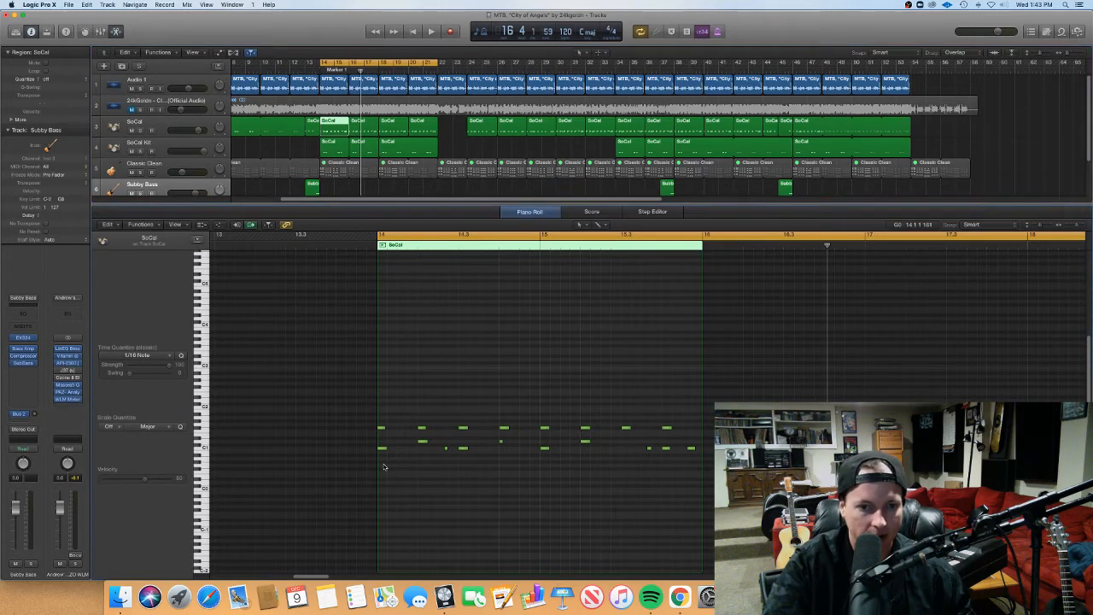
pyautogui.click(382, 447)
pyautogui.click(463, 448)
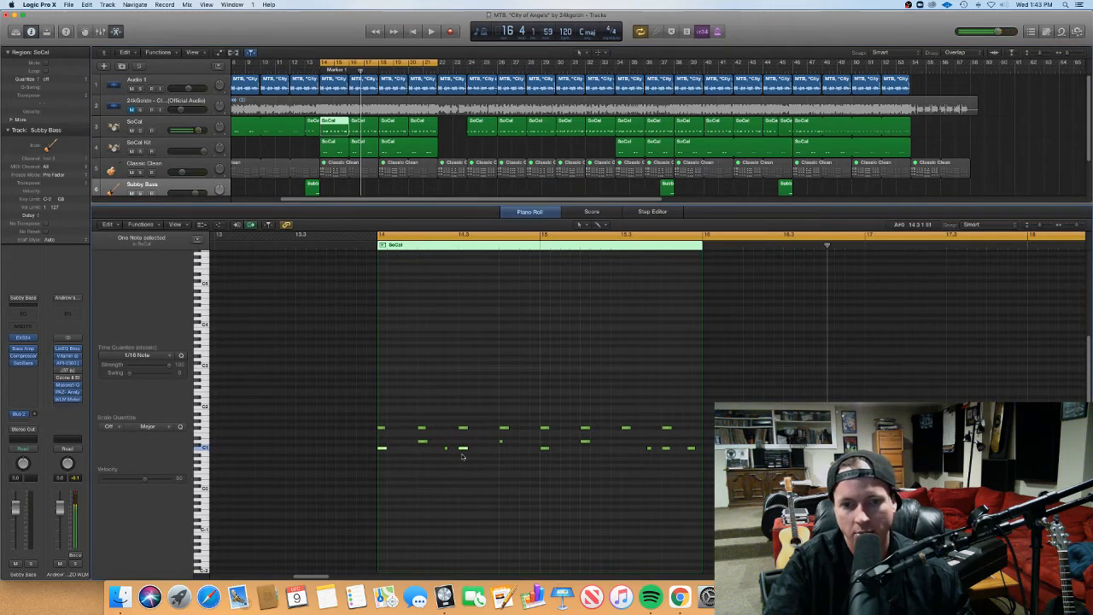
pyautogui.keyDown('shift'); pyautogui.click(547, 449); pyautogui.keyUp('shift')
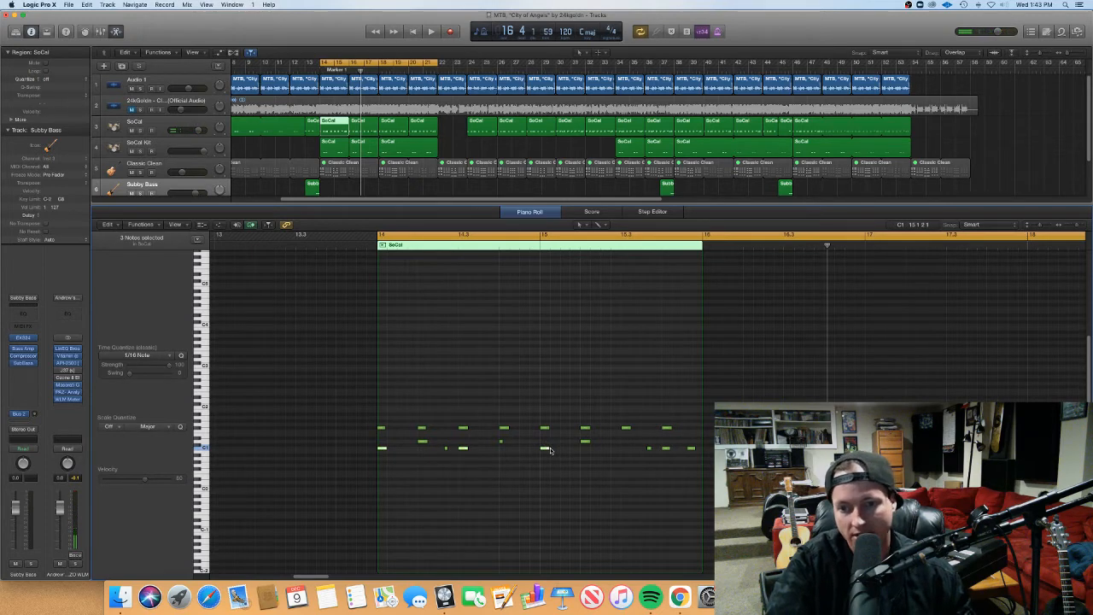
pyautogui.keyDown('shift'); pyautogui.click(666, 447); pyautogui.keyUp('shift')
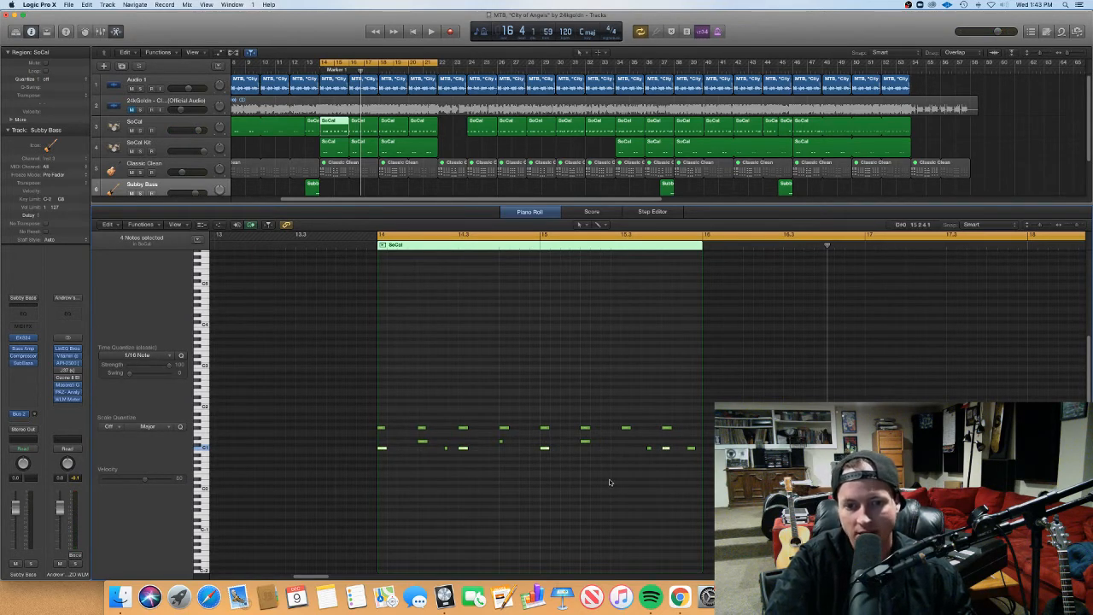
# Audition the short C1 note just before beat 3 of bar 14 and the C1 note on beat 3 in the SoCal region
pyautogui.click(445, 448)
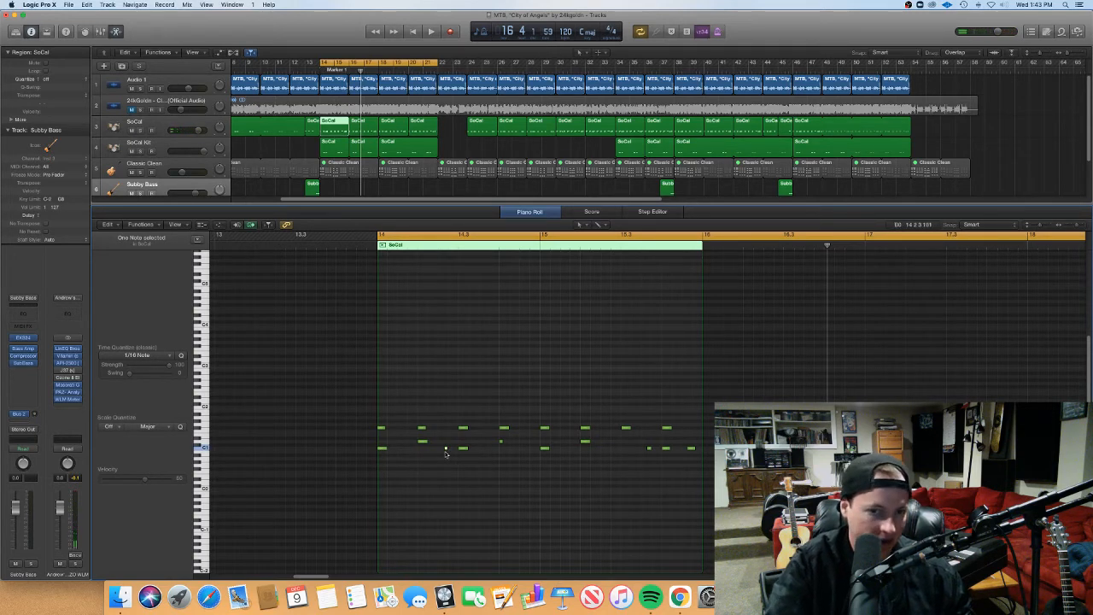
pyautogui.click(476, 467)
pyautogui.click(463, 448)
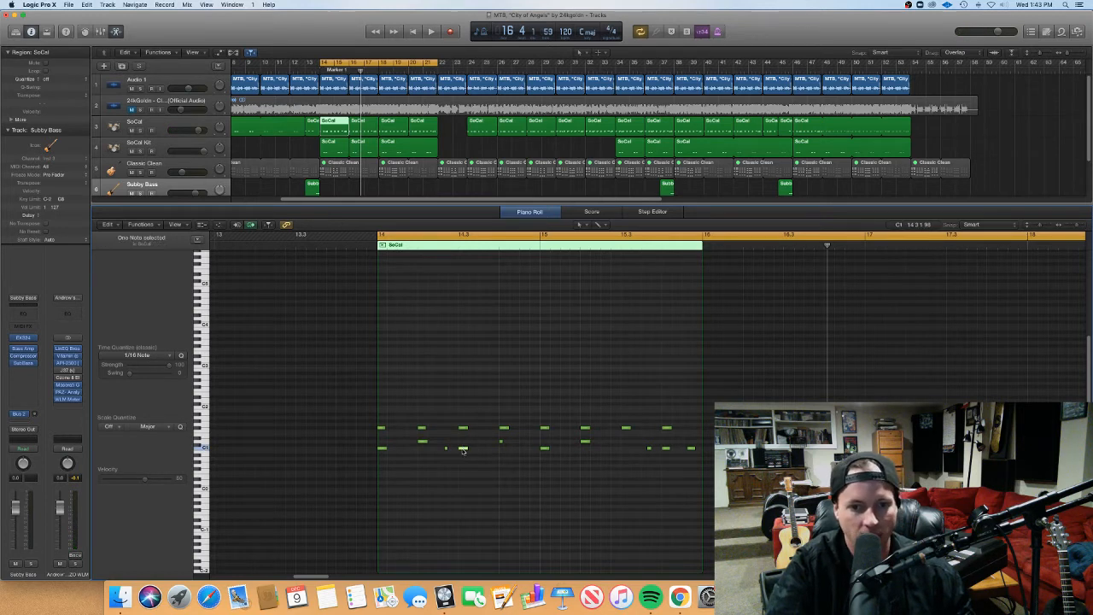
pyautogui.click(453, 465)
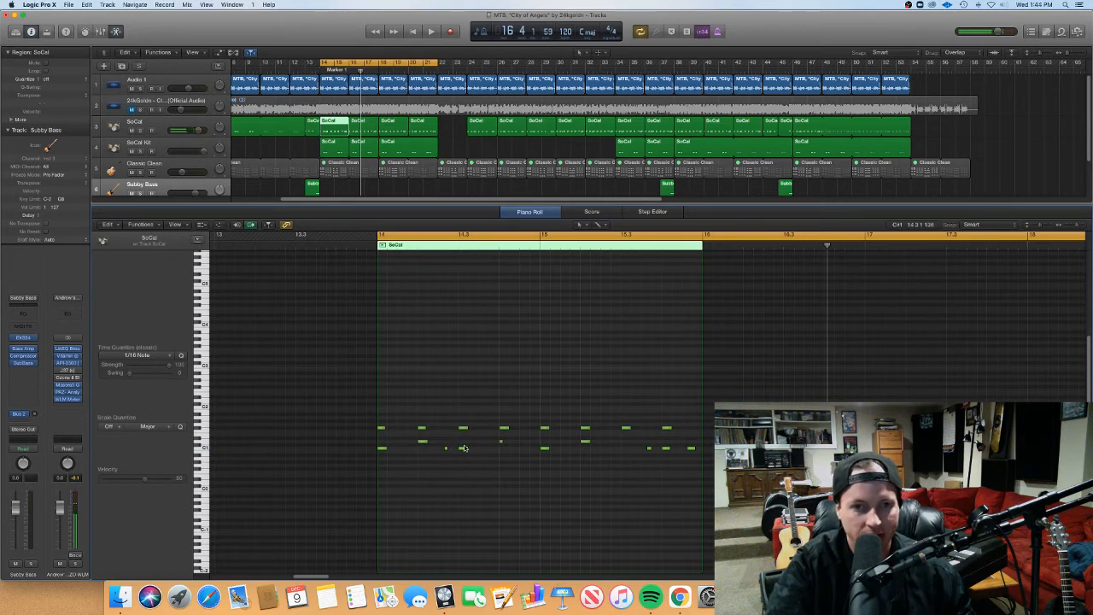
pyautogui.click(465, 448)
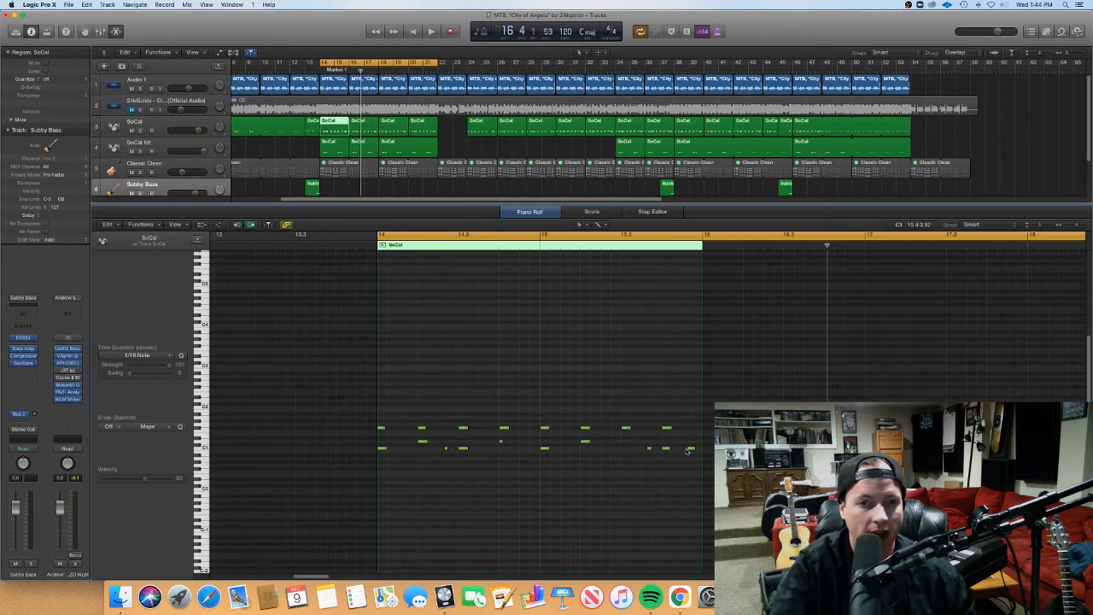
# Close the SoCal Piano Roll and open the separate Subby Bass region on the Classic Clean track, past the song's end, in the Piano Roll
pyautogui.press('e')
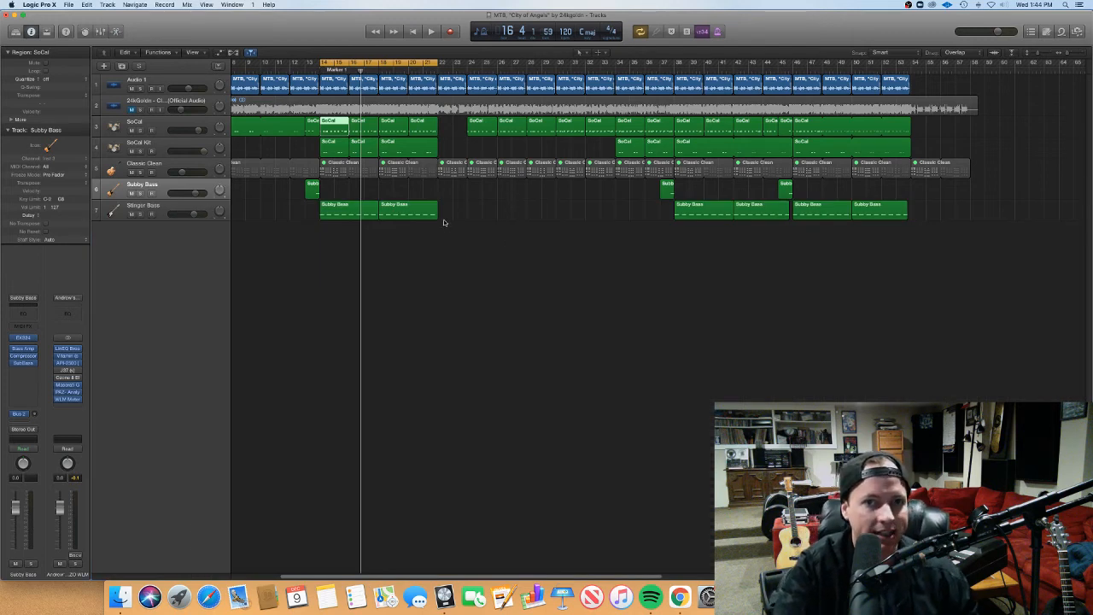
pyautogui.hscroll(-5, 481, 224)
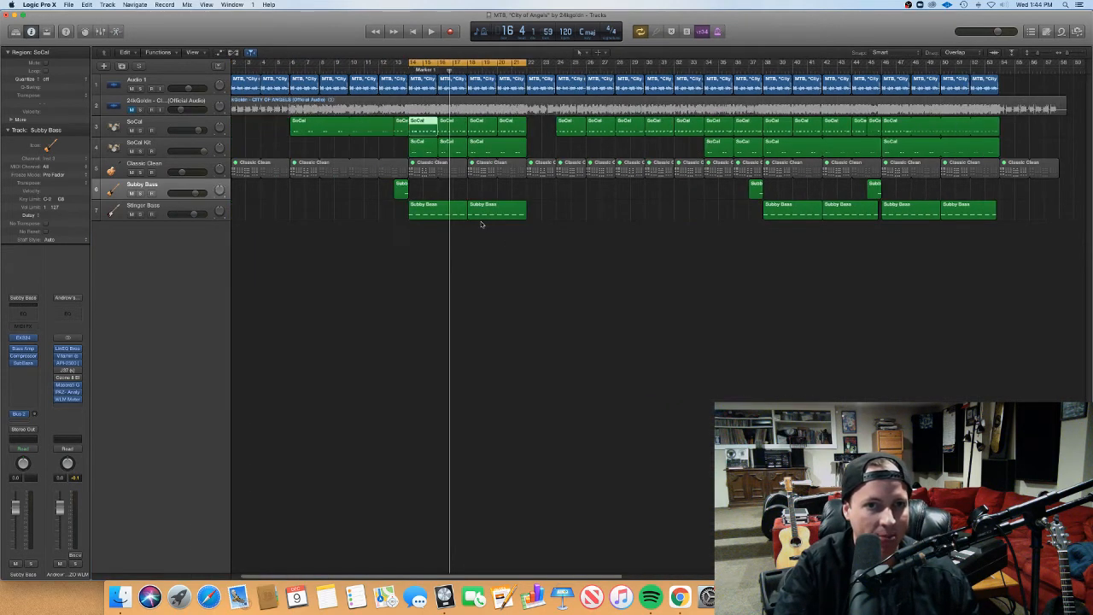
pyautogui.hscroll(-1, 483, 224)
pyautogui.press('super+Left')
pyautogui.press('super+Left')
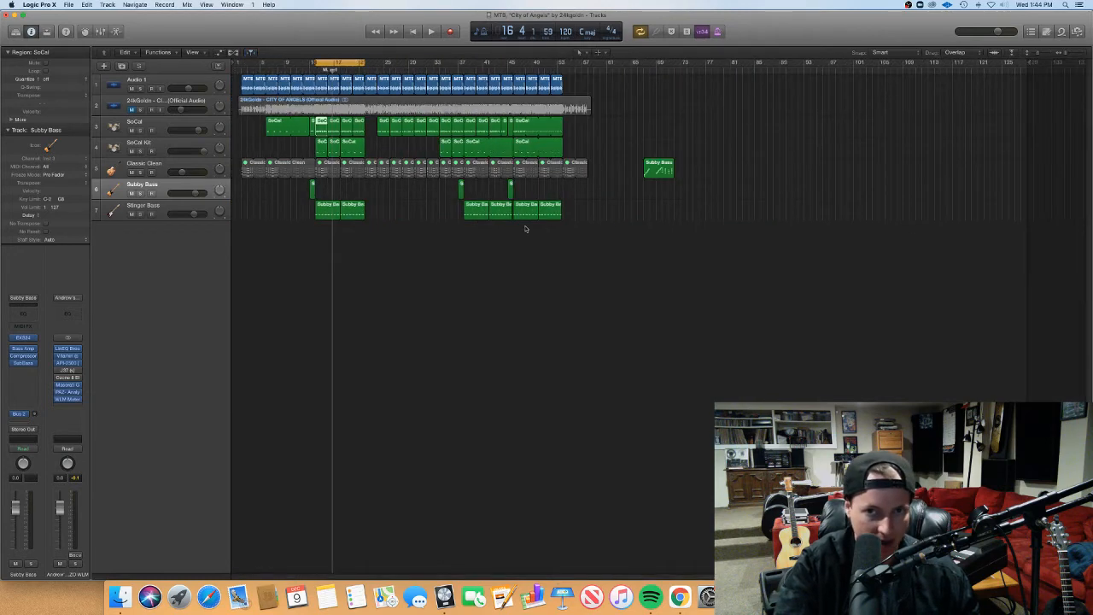
pyautogui.click(724, 211)
pyautogui.click(650, 171)
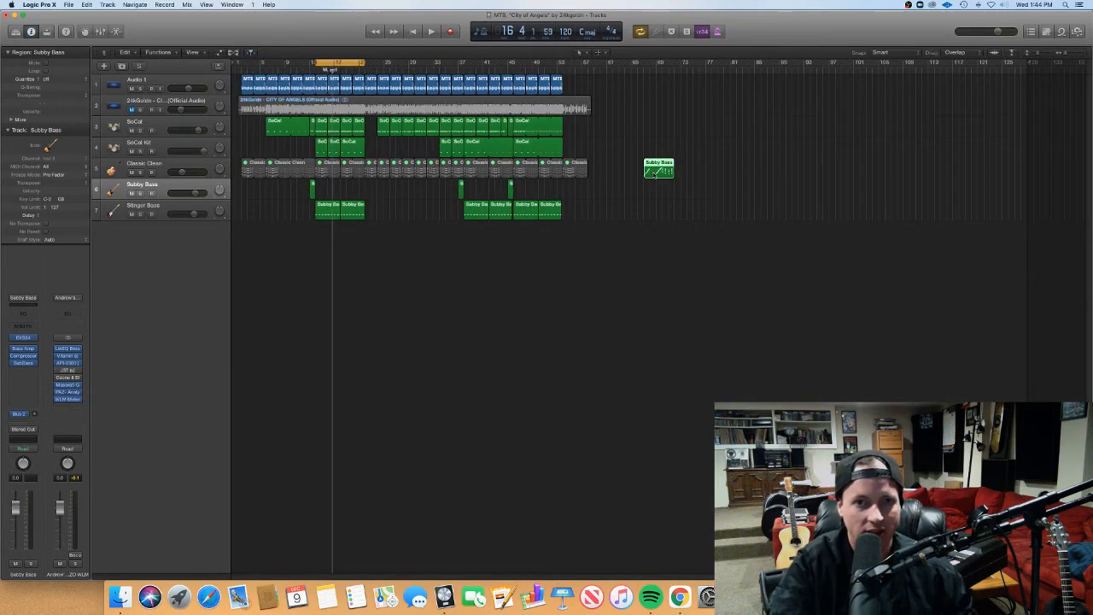
pyautogui.doubleClick(654, 170)
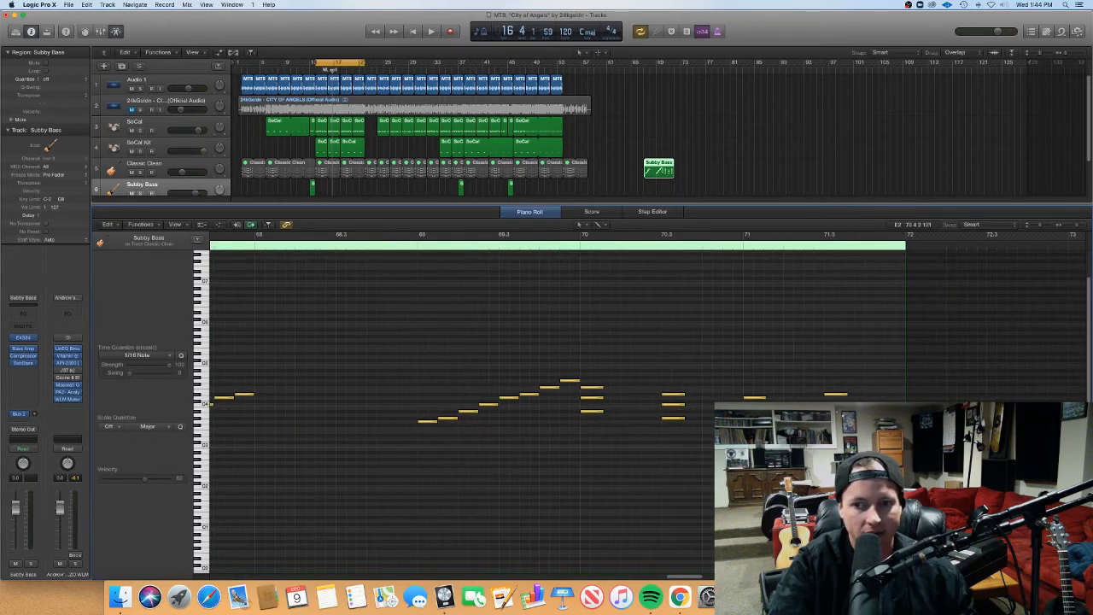
# Examine the ascending scale and the four three-note chords of the Subby Bass region in bars 69 to 71
pyautogui.hscroll(5, 712, 472)
pyautogui.hscroll(1, 711, 472)
pyautogui.press('super+Right')
pyautogui.hscroll(5, 710, 472)
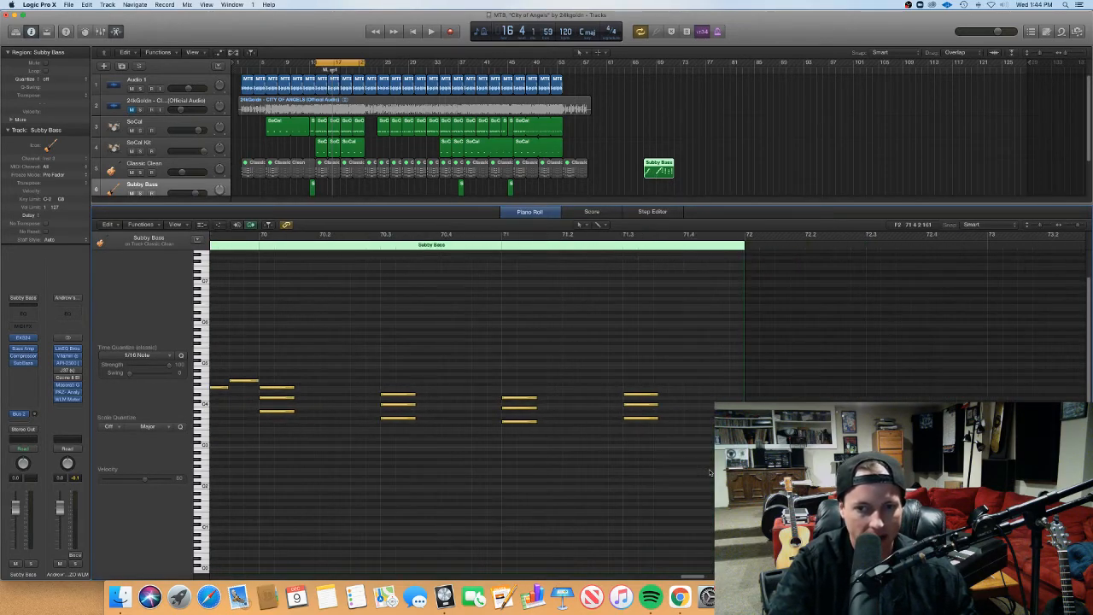
pyautogui.hscroll(-5, 709, 472)
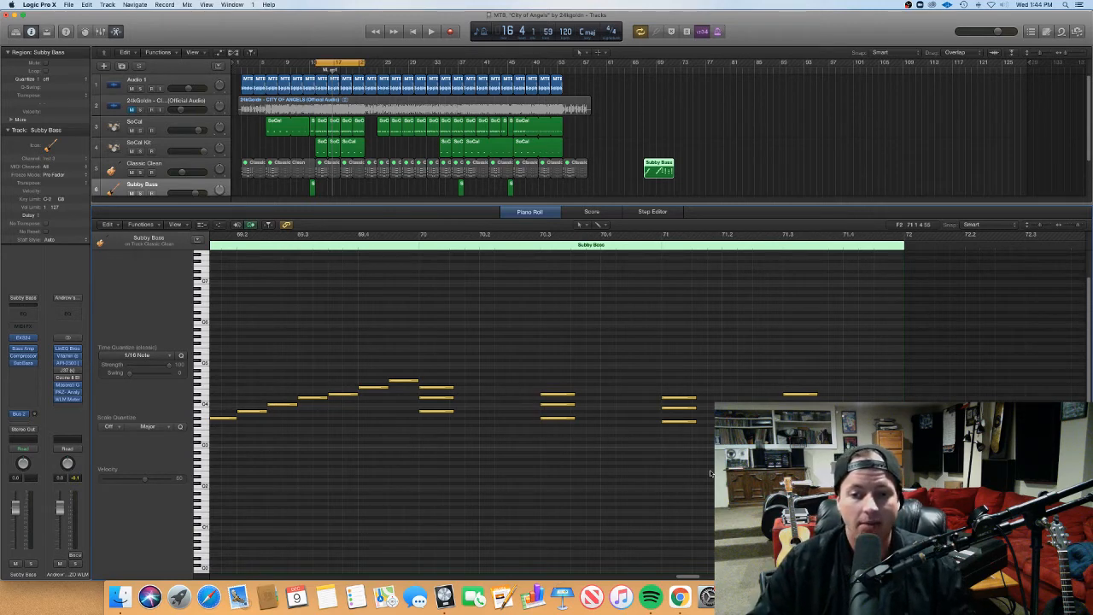
pyautogui.hscroll(-2, 490, 401)
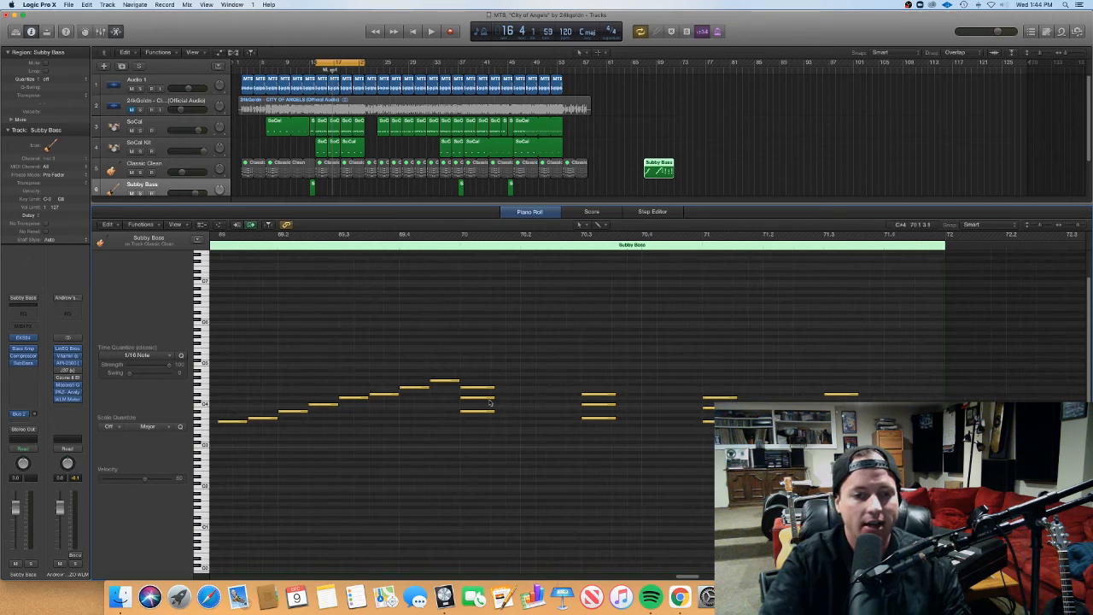
# Audition the chords in bars 70 and 71 of the Subby Bass region together and review them in the Piano Roll
pyautogui.moveTo(481, 446); pyautogui.dragTo(839, 397)
pyautogui.hscroll(2, 840, 397)
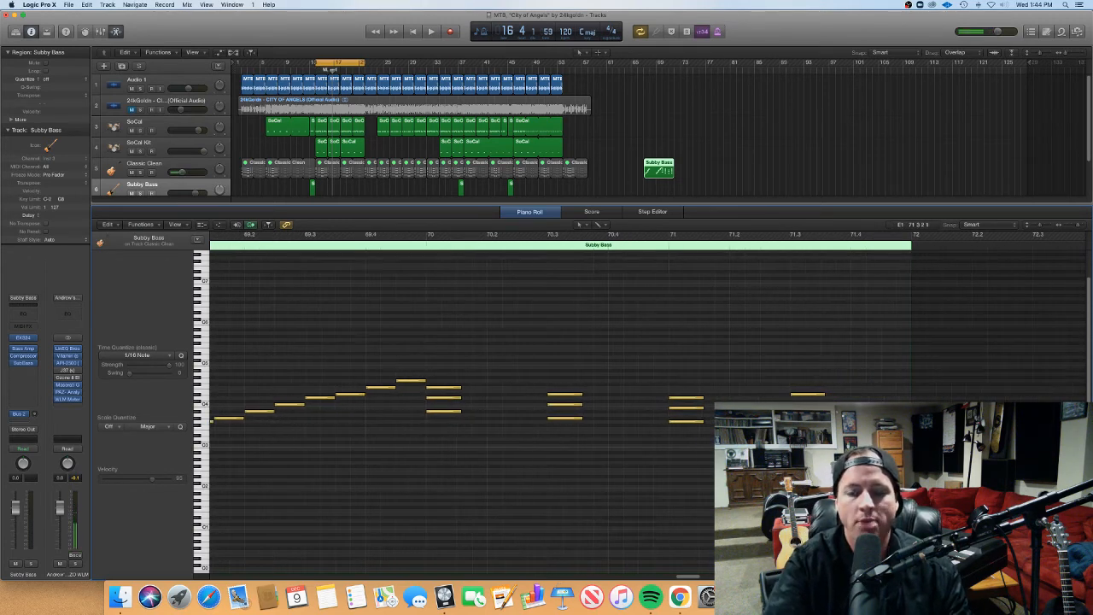
pyautogui.hscroll(1, 598, 342)
pyautogui.hscroll(-1, 806, 512)
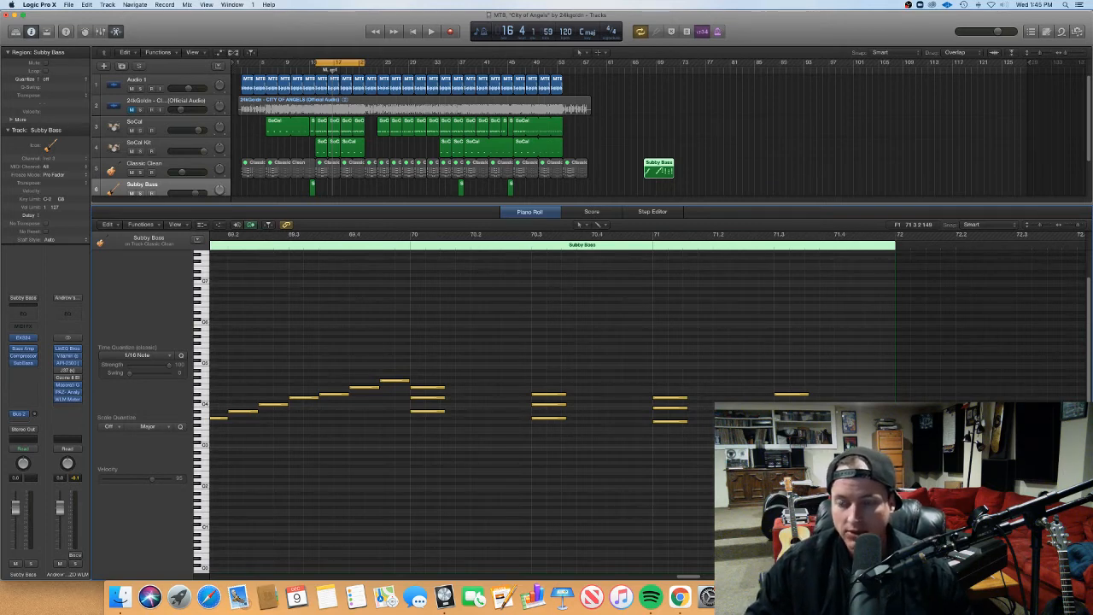